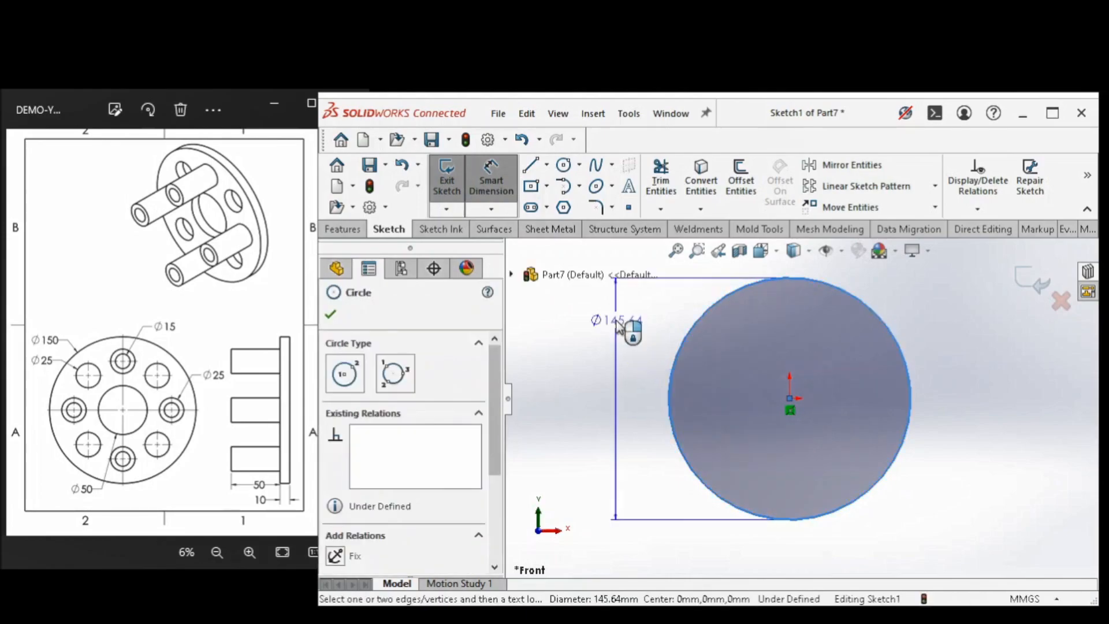
Dimension the sketched circle's diameter to 150 mm
left_click(618, 326)
type("150")
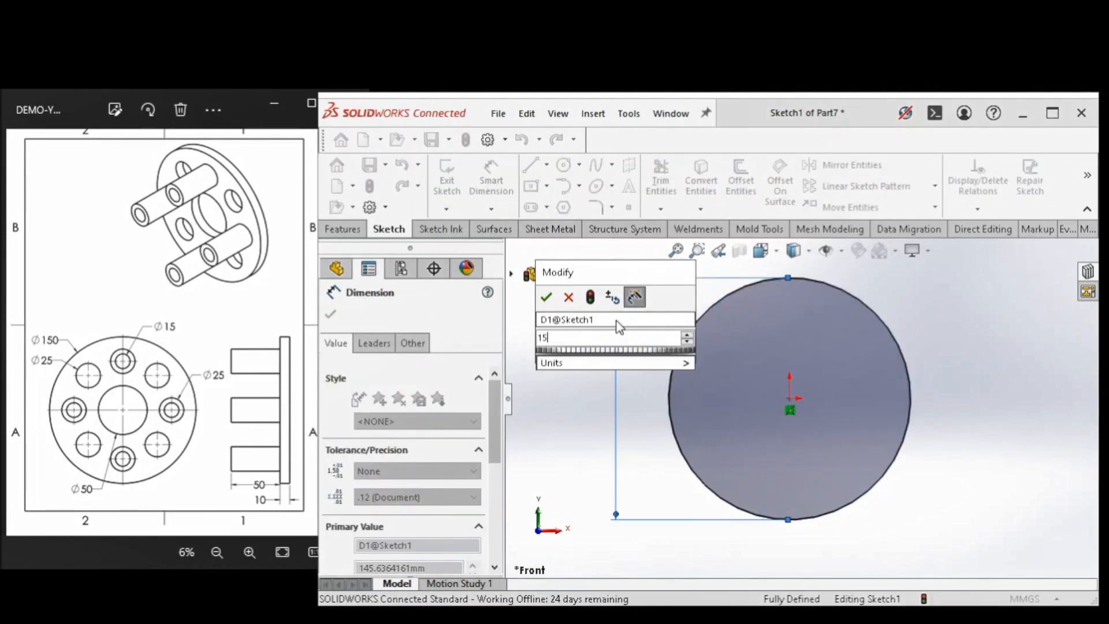
key("Return")
left_click(576, 465)
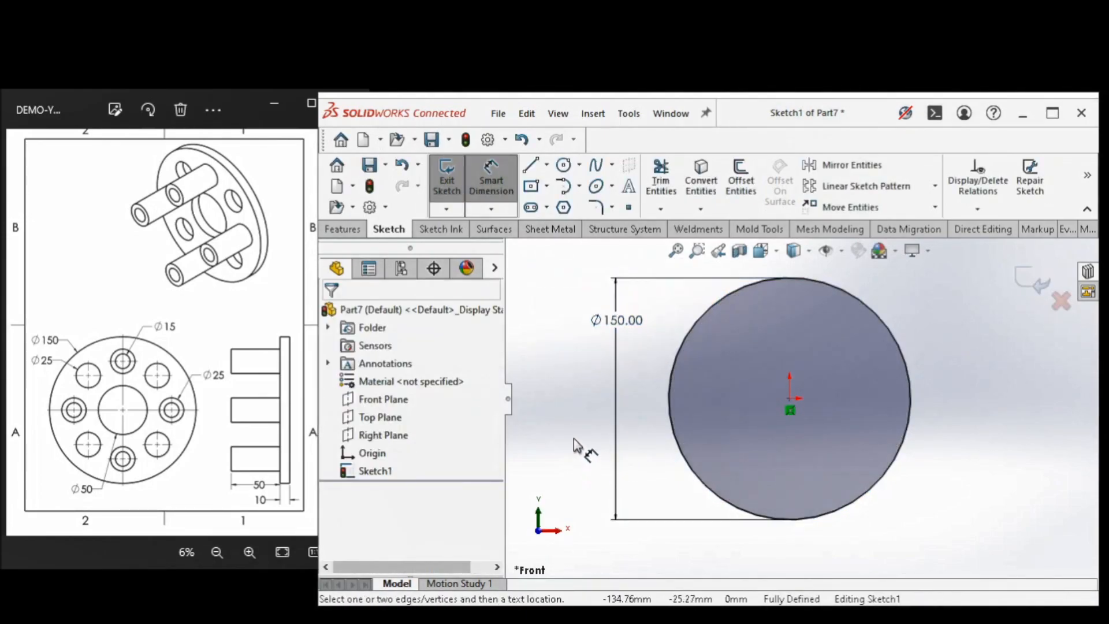
Extrude the 150 mm circle as a Blind boss 10 mm thick
left_click(343, 229)
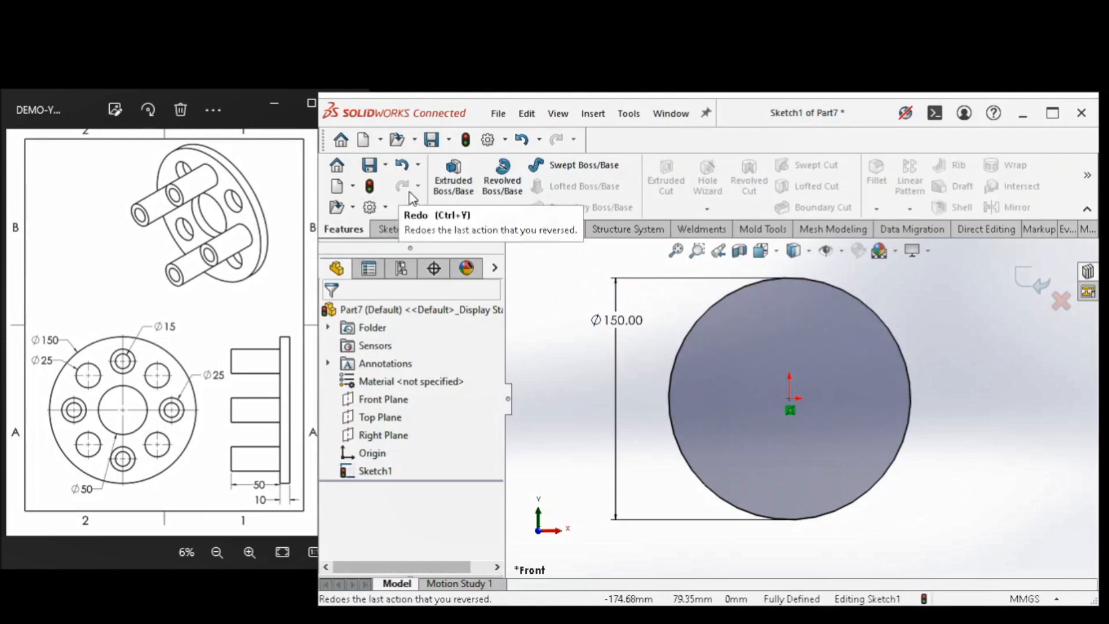
left_click(451, 186)
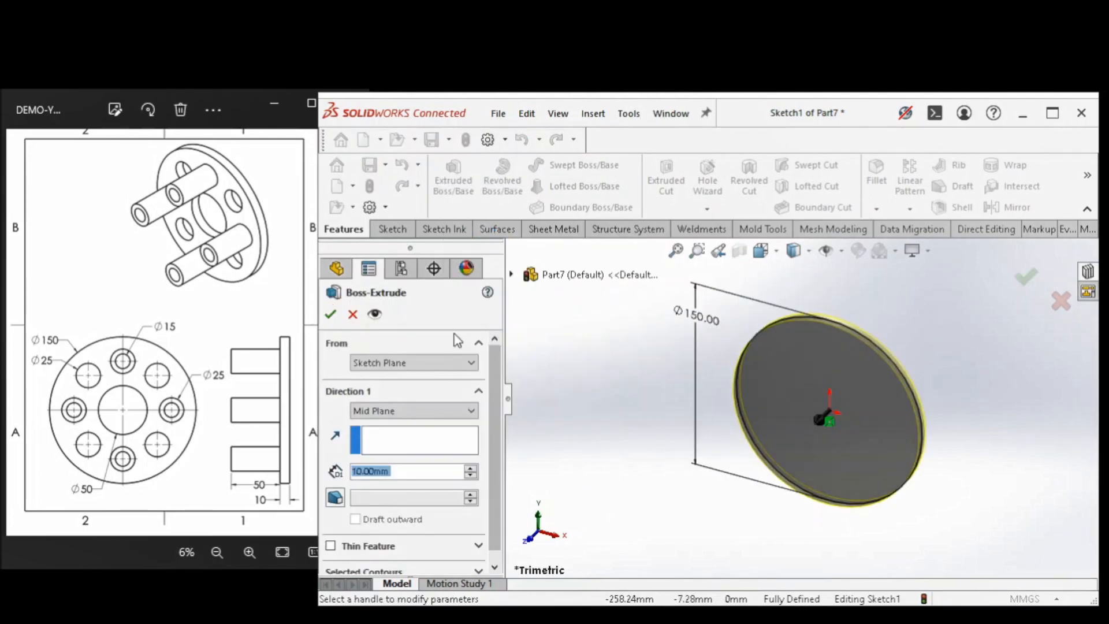
left_click(395, 409)
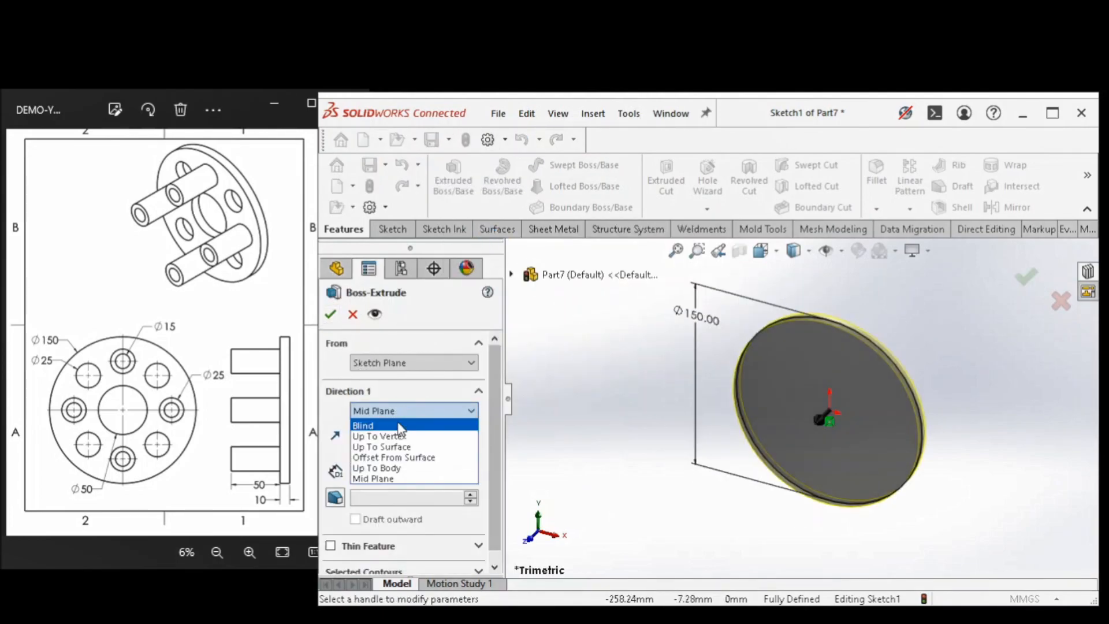
left_click(396, 423)
left_click(330, 313)
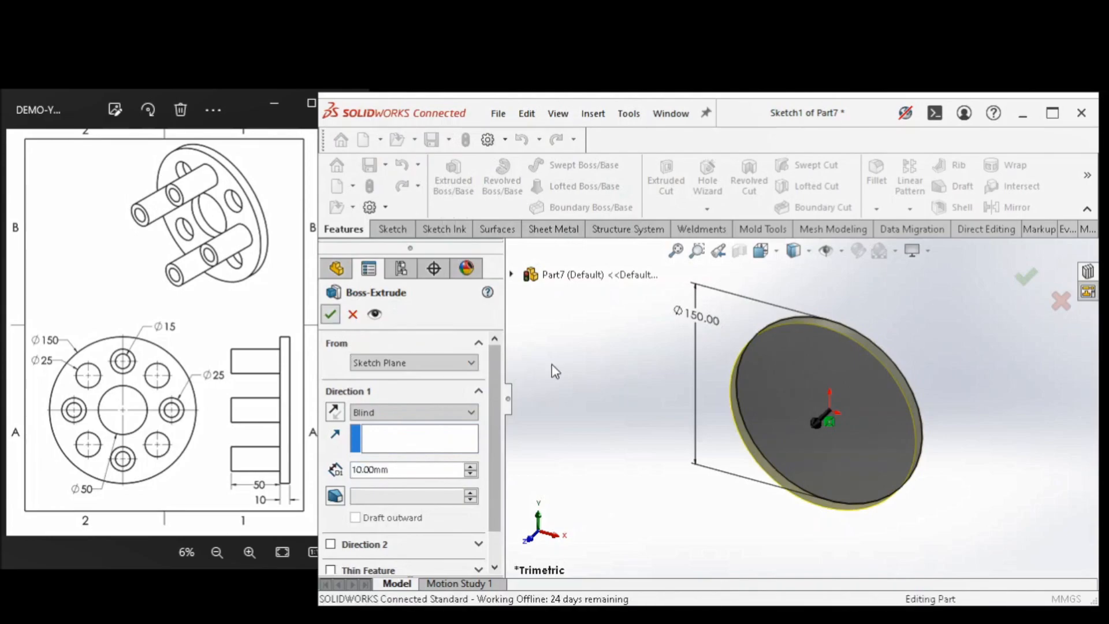
Start a cut sketch on the disc's front face, viewed normal to it, and draw a circle centred on the origin
left_click(812, 411)
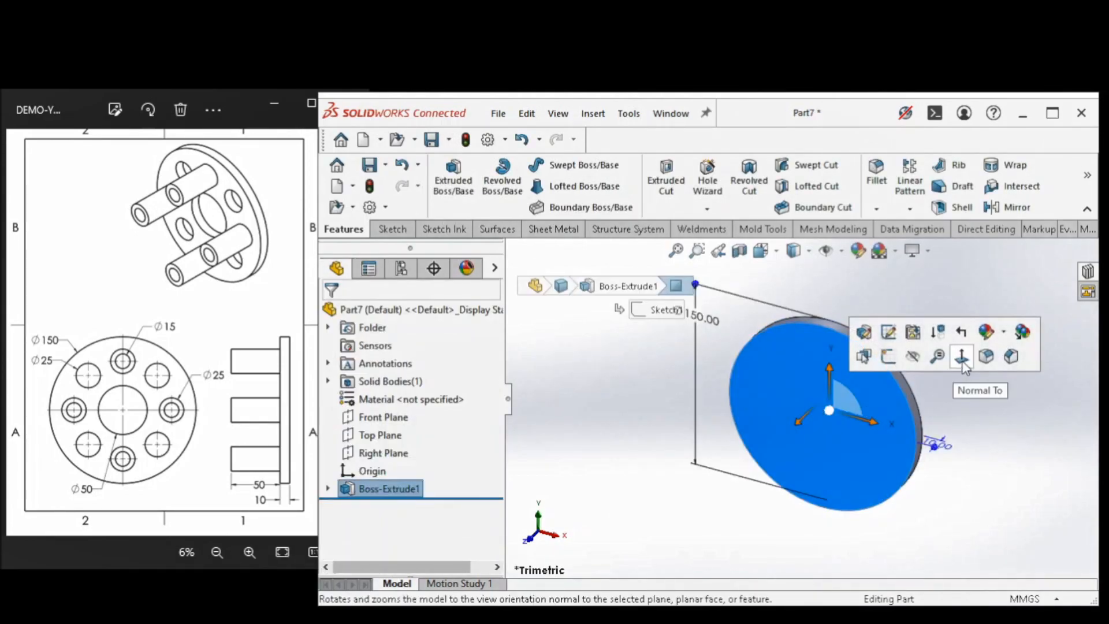
left_click(939, 373)
left_click(666, 178)
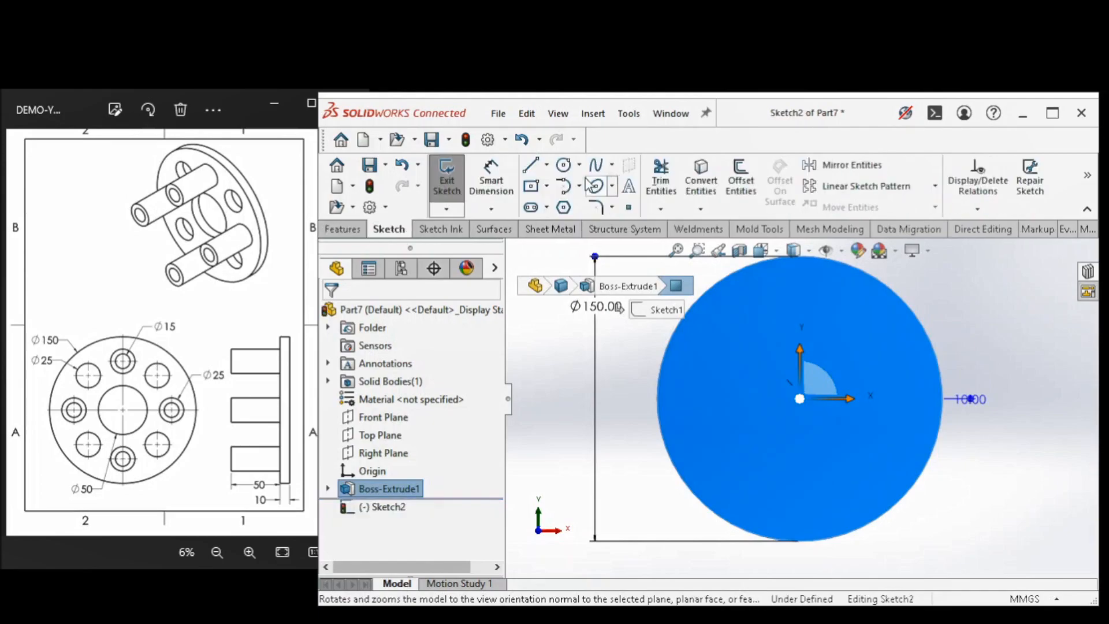
left_click(564, 165)
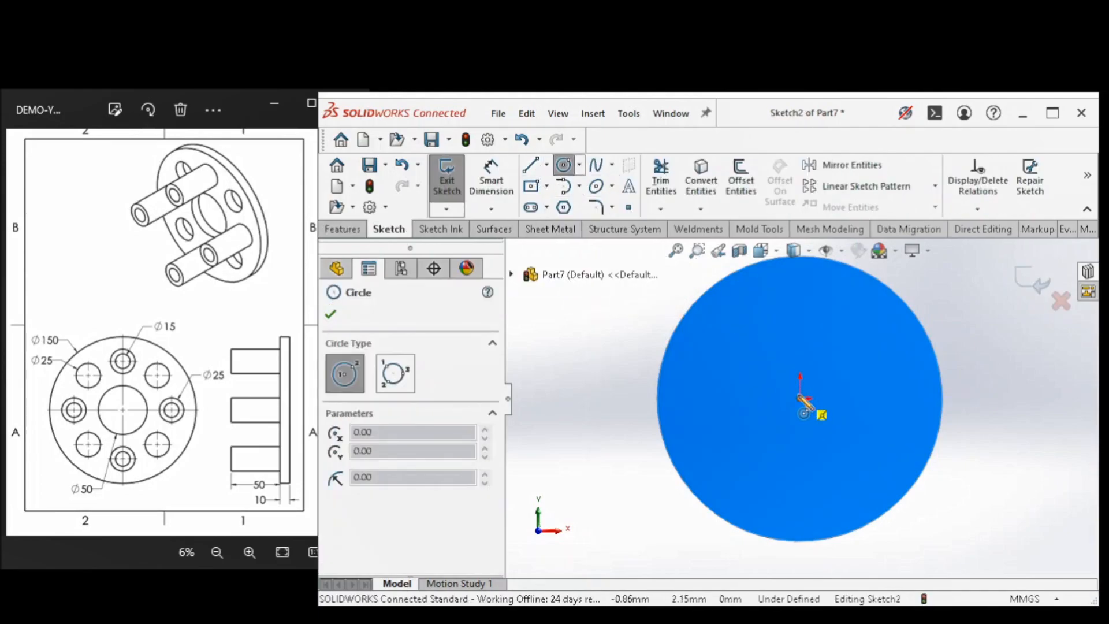
left_click(800, 397)
left_click(826, 329)
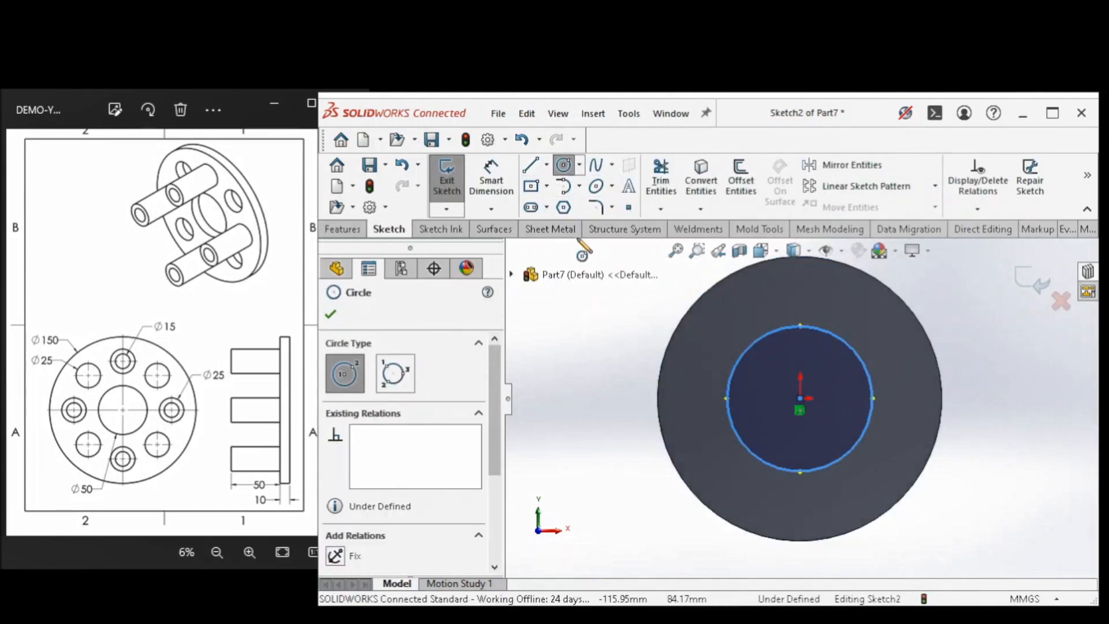
Dimension the central circle's diameter to 50 mm
left_click(491, 180)
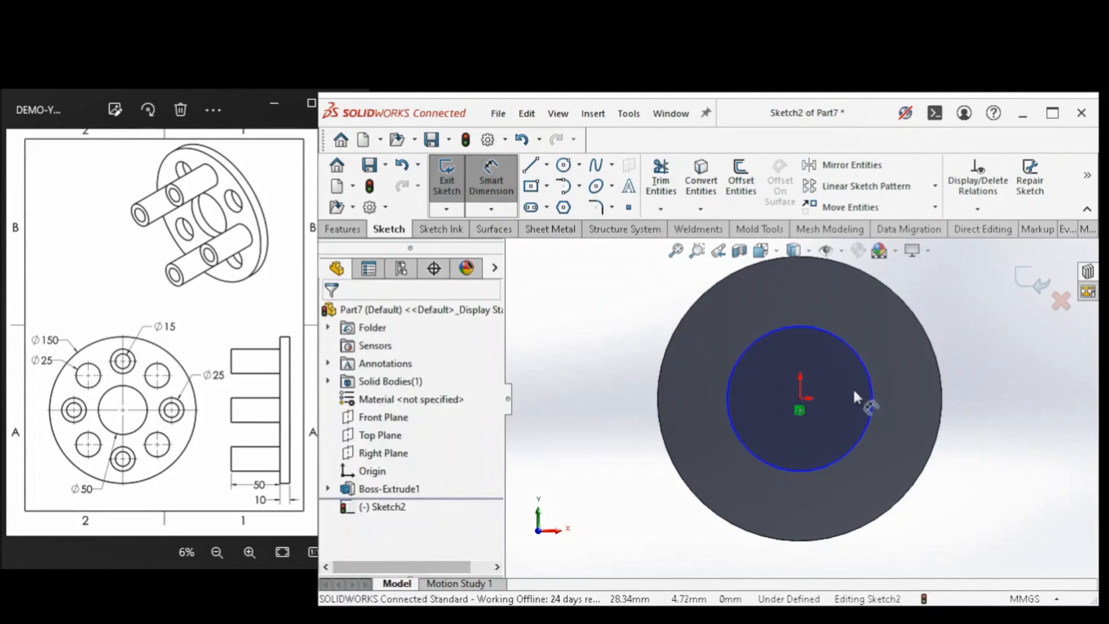
left_click(872, 397)
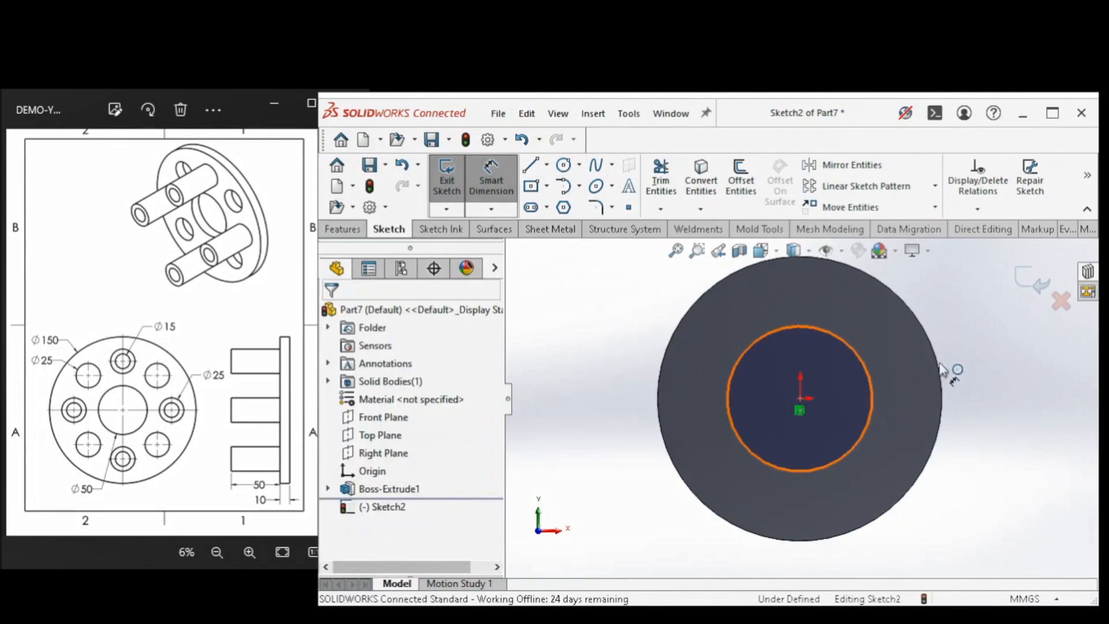
left_click(986, 316)
type("50")
key("Return")
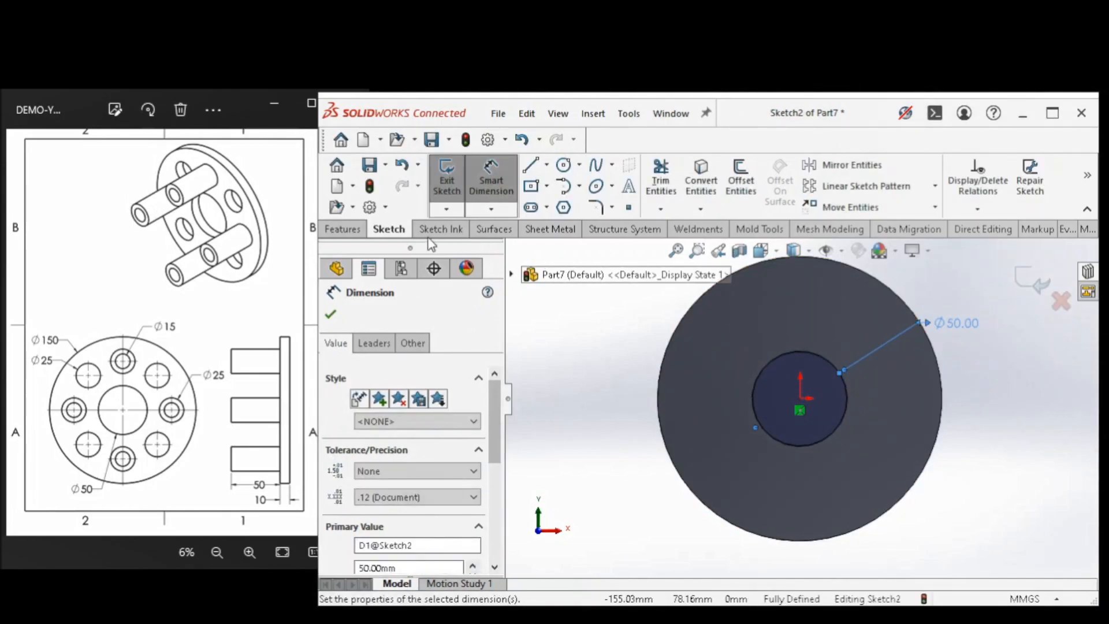
Cut the 50 mm circle through the disc with Extruded Cut to form the central hole
left_click(359, 230)
left_click(666, 176)
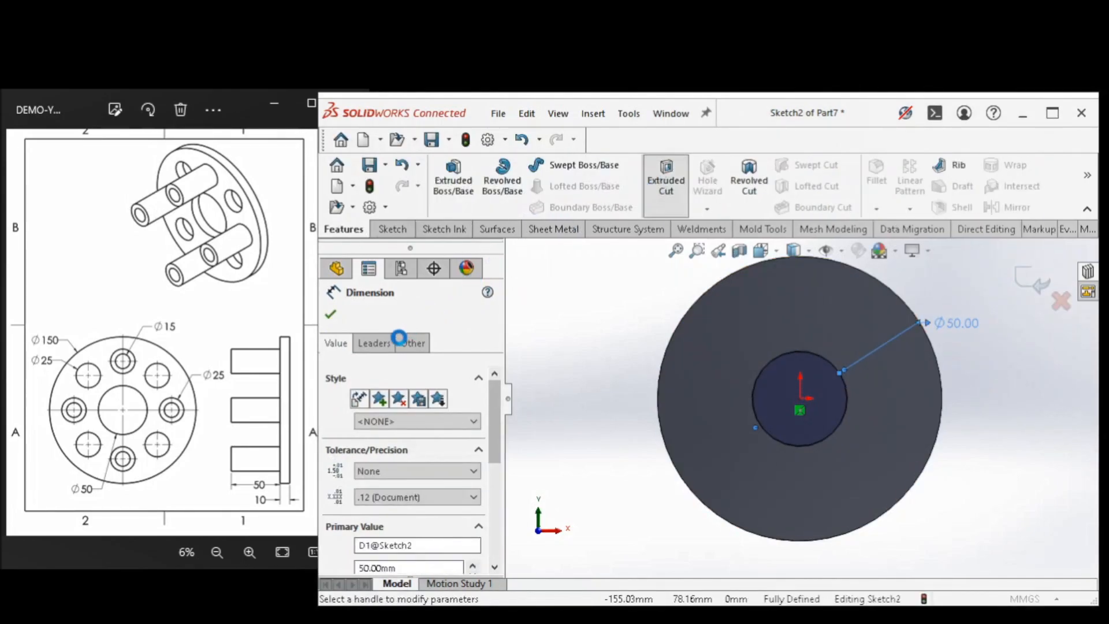
left_click(331, 313)
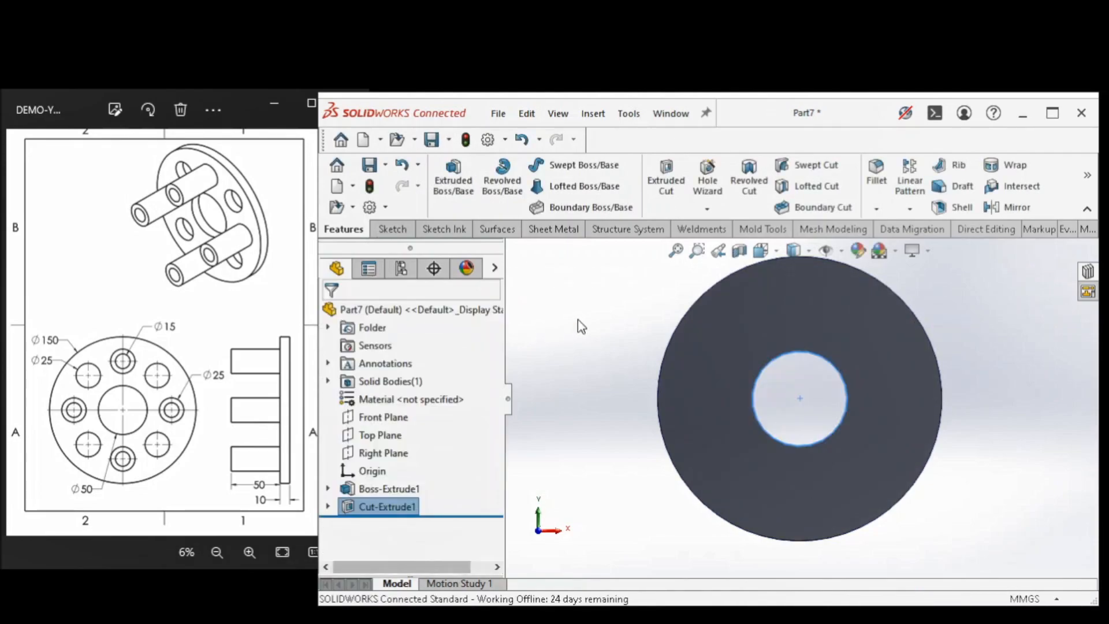
Open a new sketch on the disc's front face and draw a vertical centerline from the outer edge's top point to the central hole's edge
scroll(803, 313, "down", 2)
scroll(866, 430, "down", 2)
left_click(835, 419)
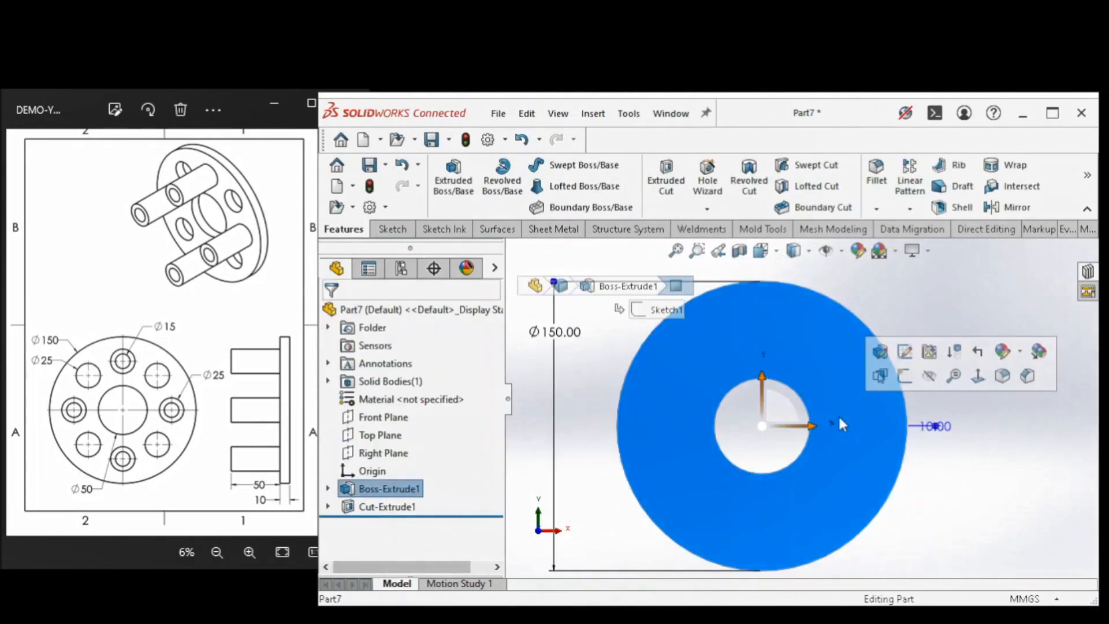
left_click(906, 382)
left_click(1020, 376)
scroll(978, 353, "up", 2)
scroll(953, 343, "down", 1)
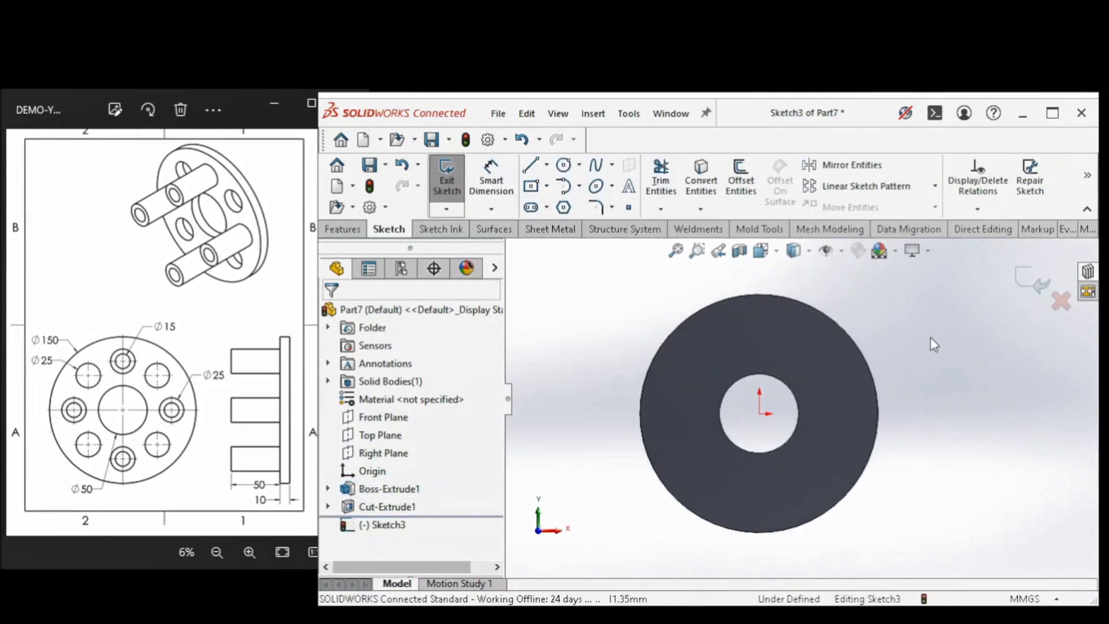
left_click(547, 166)
left_click(572, 198)
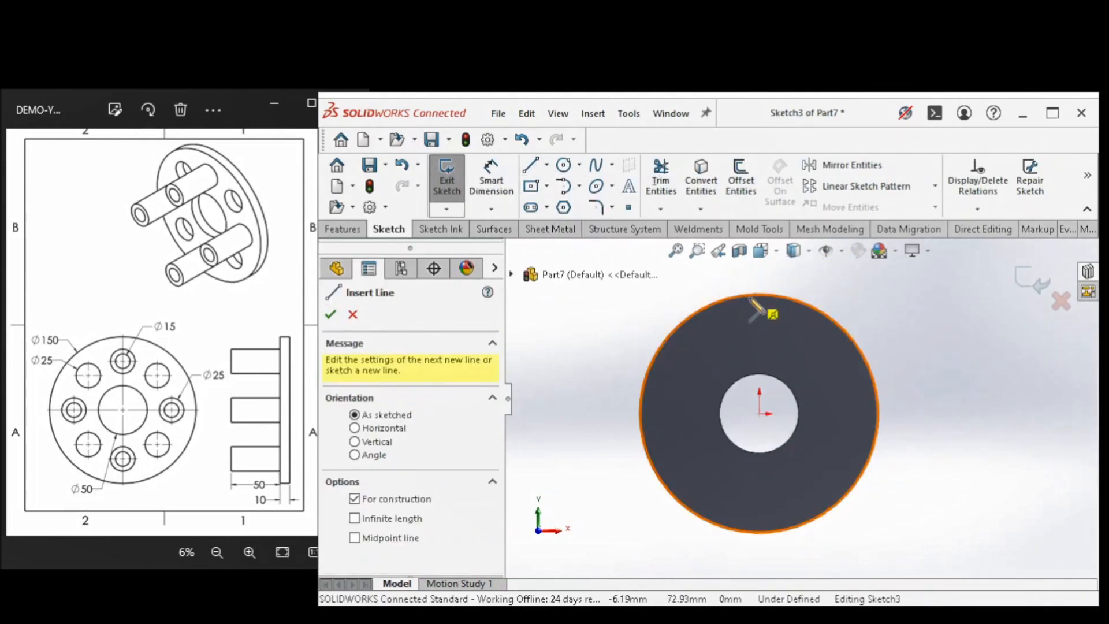
left_click(760, 294)
left_click(760, 374)
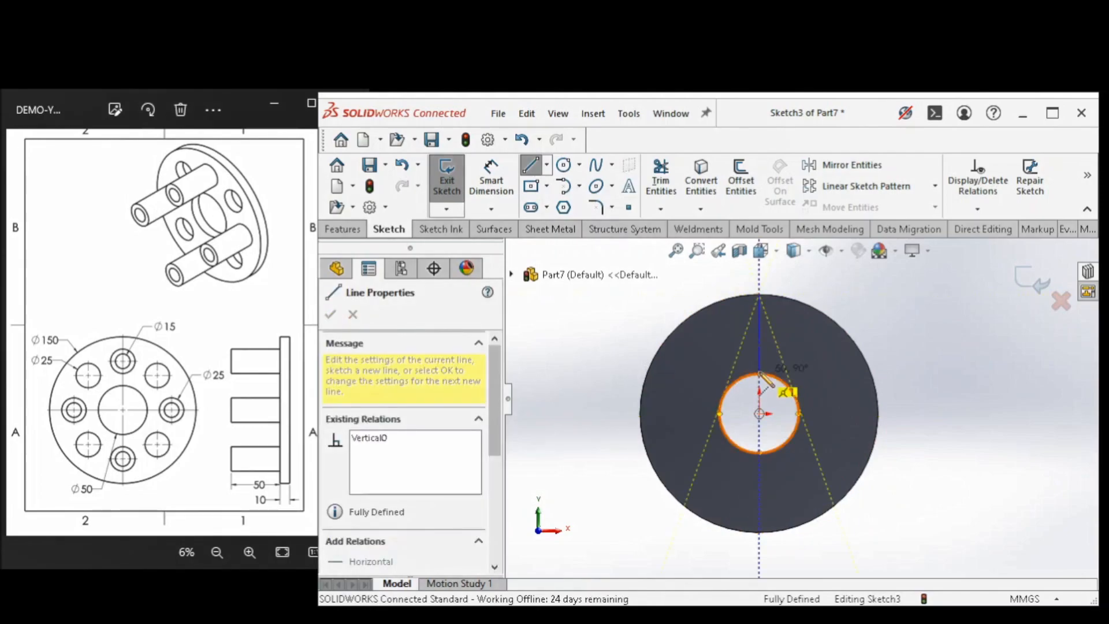
right_click(761, 373)
left_click(802, 384)
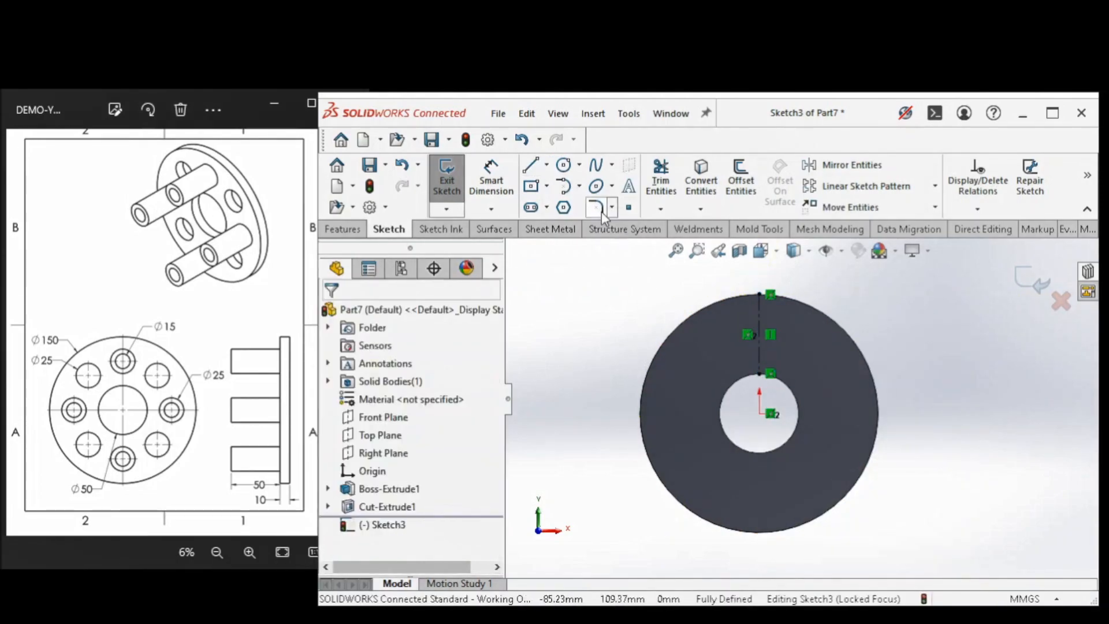
Sketch a circle about 30 mm in diameter centred on the vertical centerline's midpoint
left_click(563, 165)
left_click(759, 334)
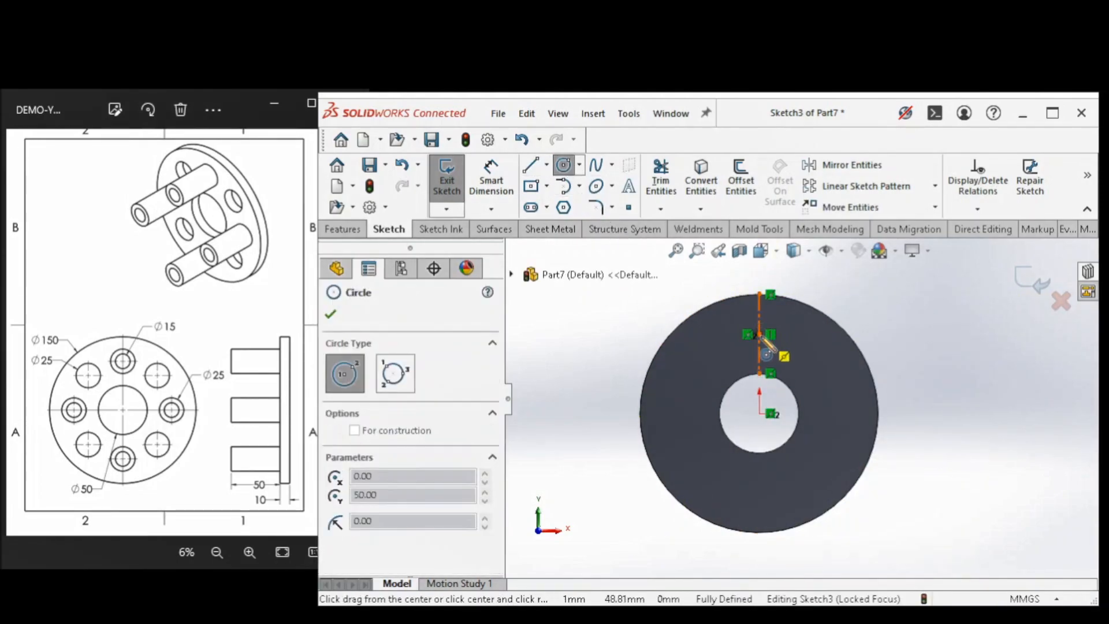
left_click(783, 341)
Dimension the small circle on the centerline to a 25 mm diameter
left_click(491, 176)
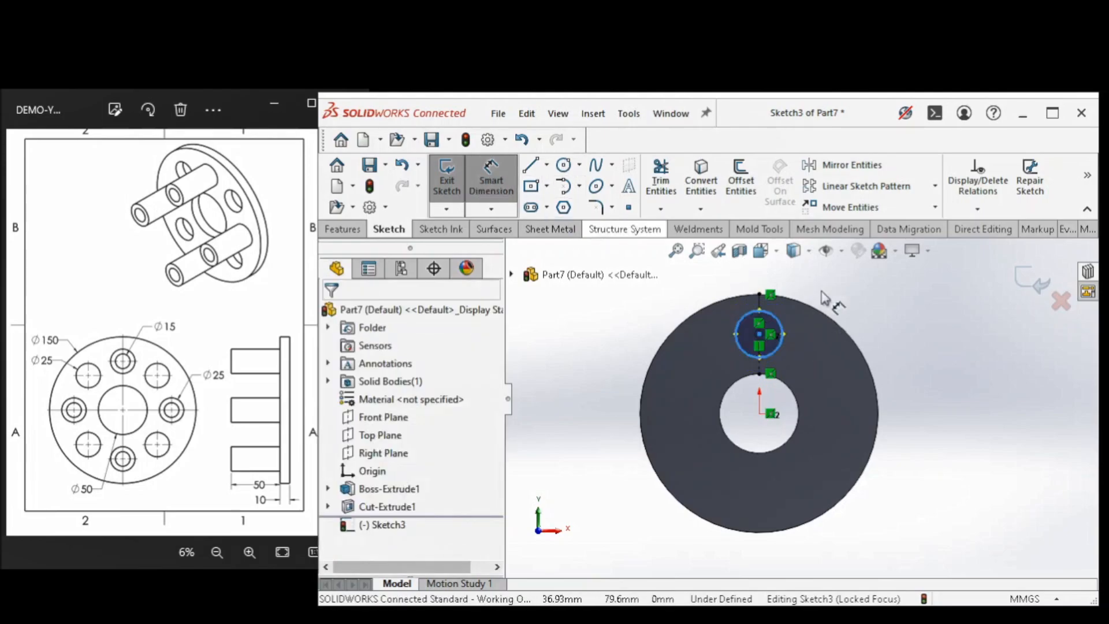
left_click(775, 343)
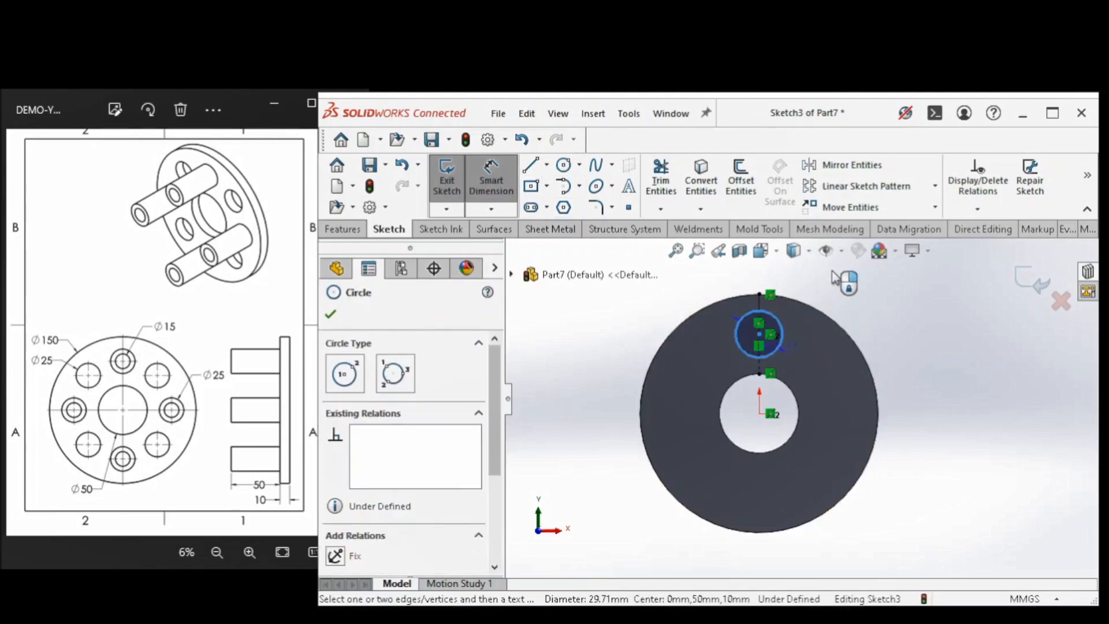
left_click(861, 283)
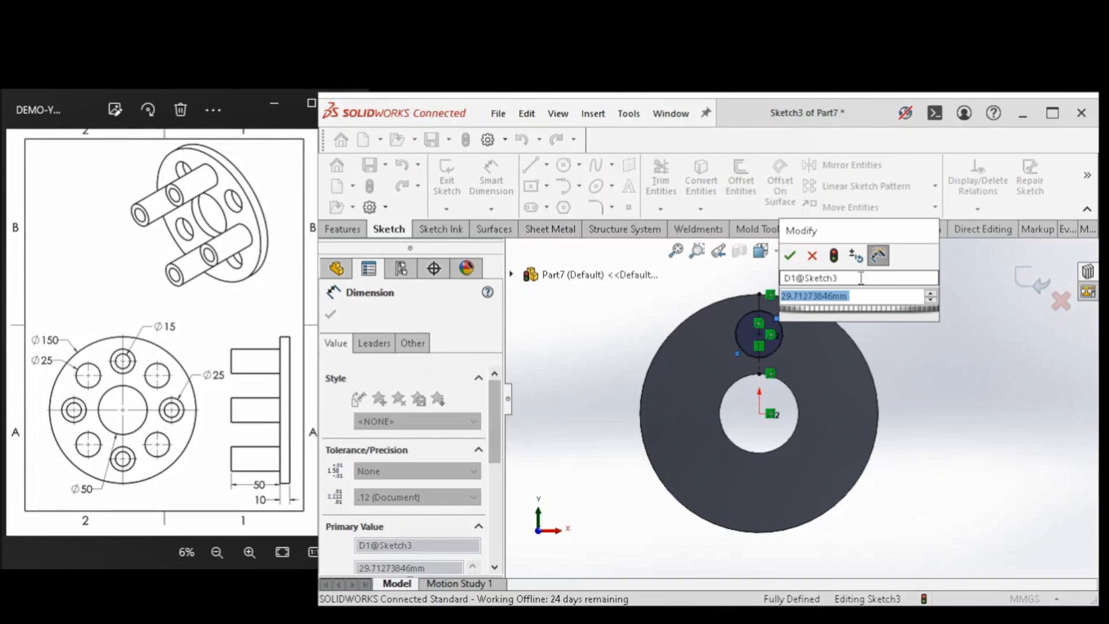
type("25")
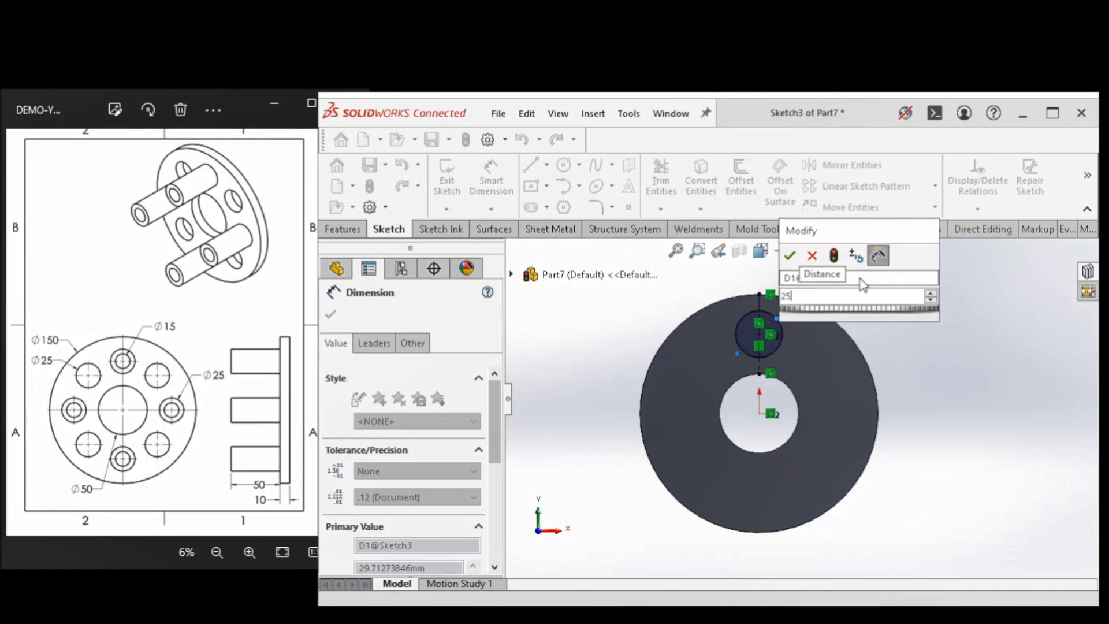
key("Return")
left_click(983, 349)
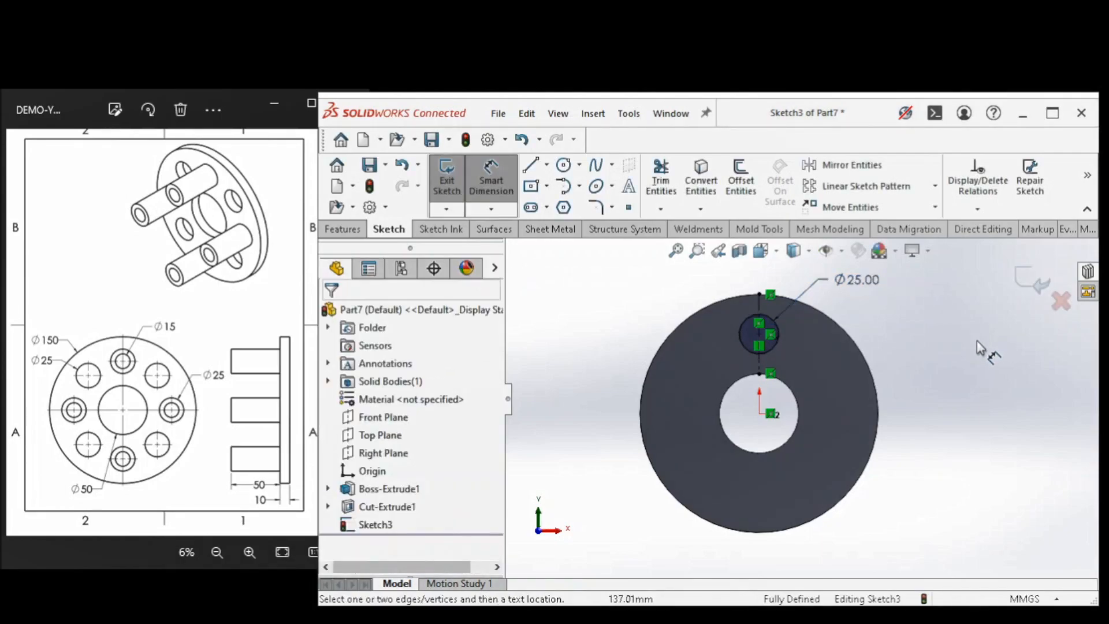
Set up a circular sketch pattern around the origin with the 25 mm circle and the centerline as the entities to pattern
left_click(934, 185)
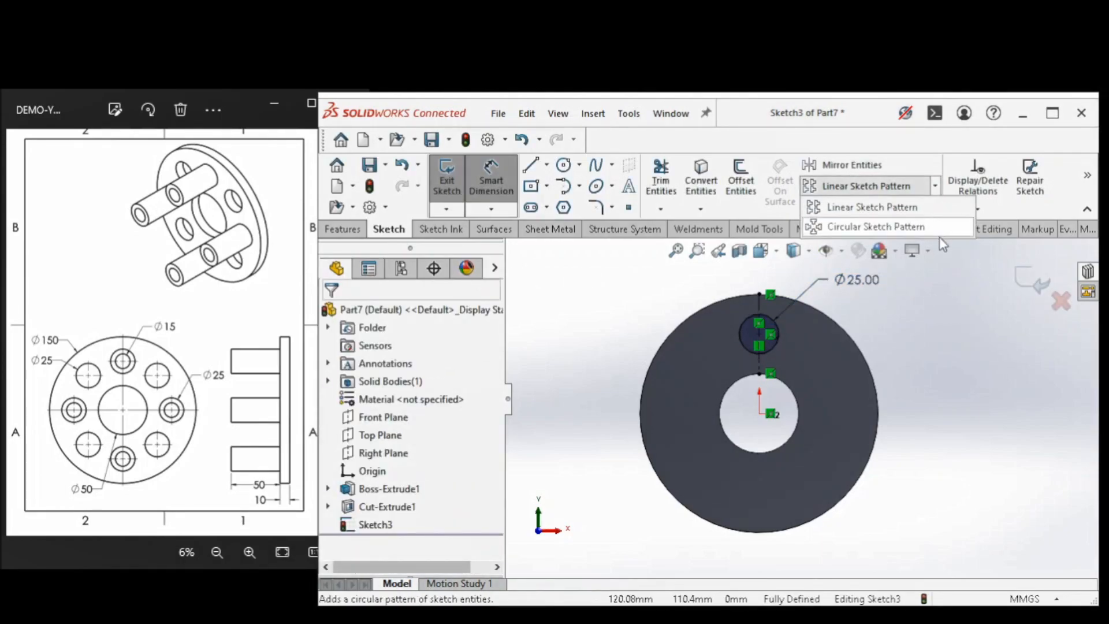
left_click(934, 228)
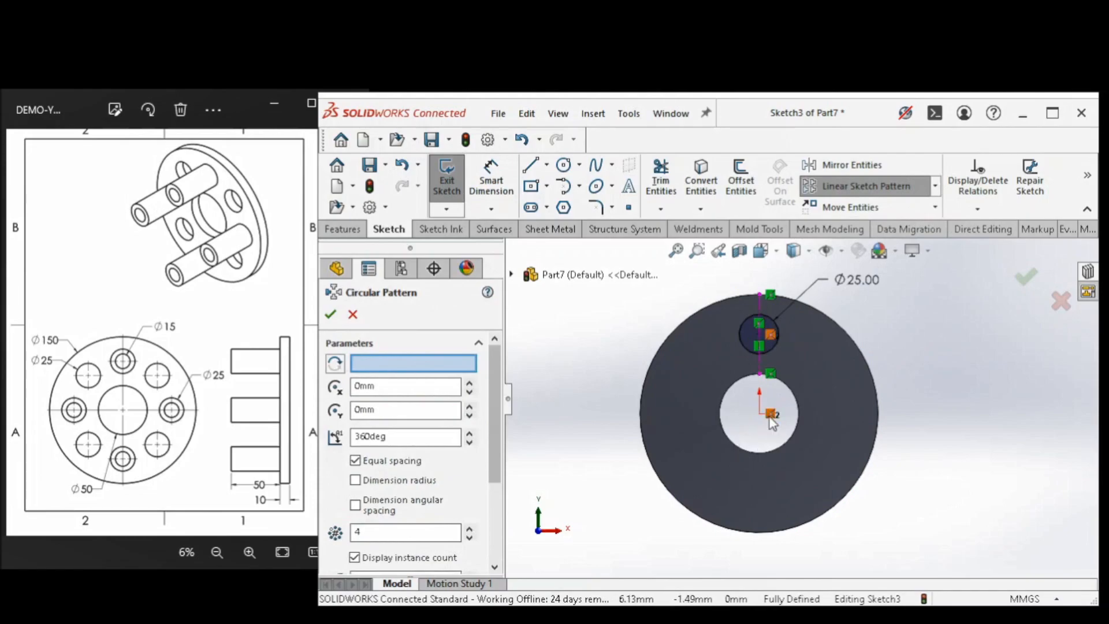
left_click(442, 363)
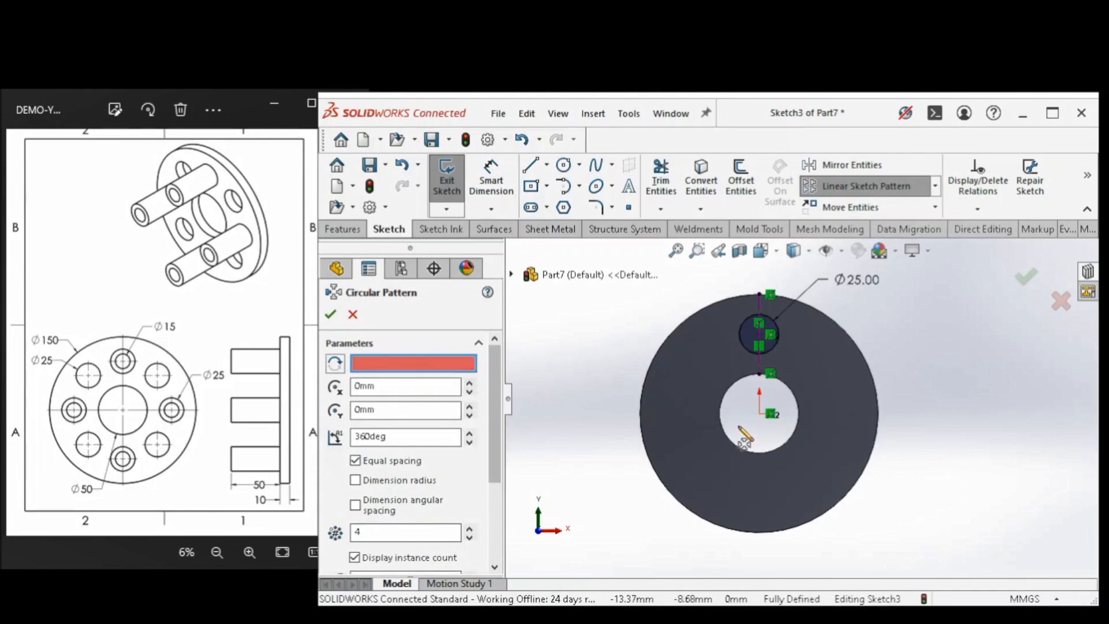
left_click(759, 414)
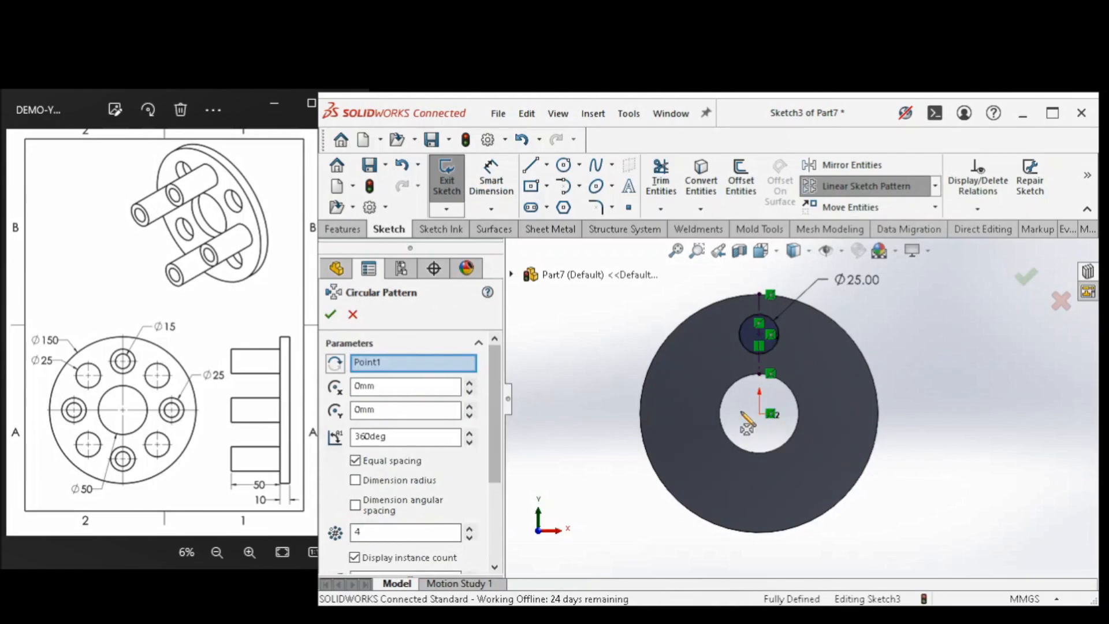
left_click(494, 515)
left_click(459, 527)
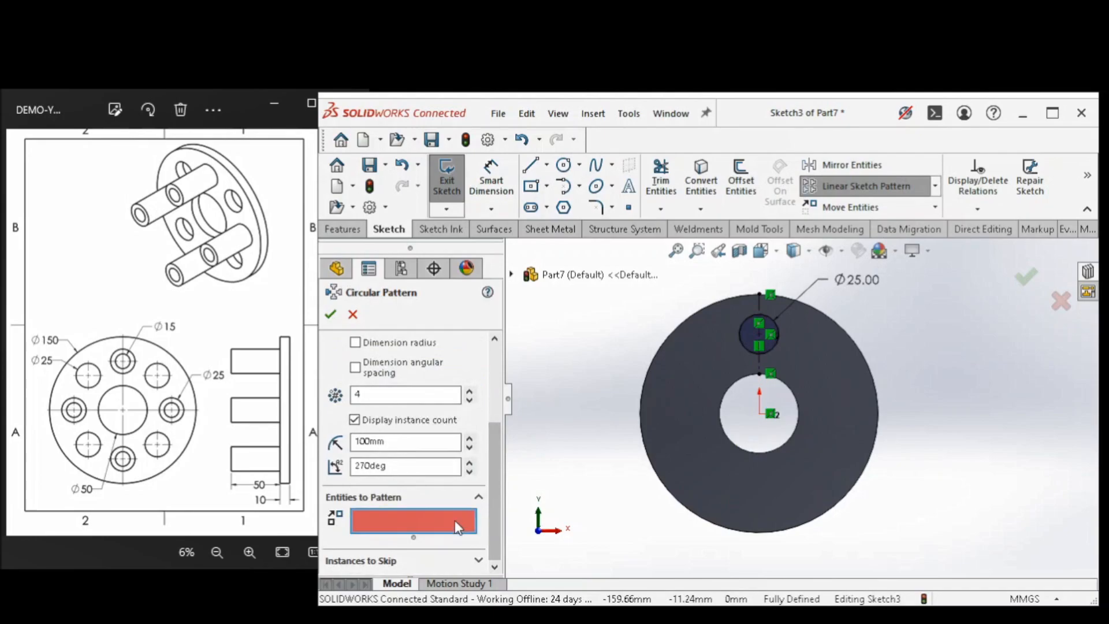
left_click(754, 354)
scroll(754, 355, "down", 3)
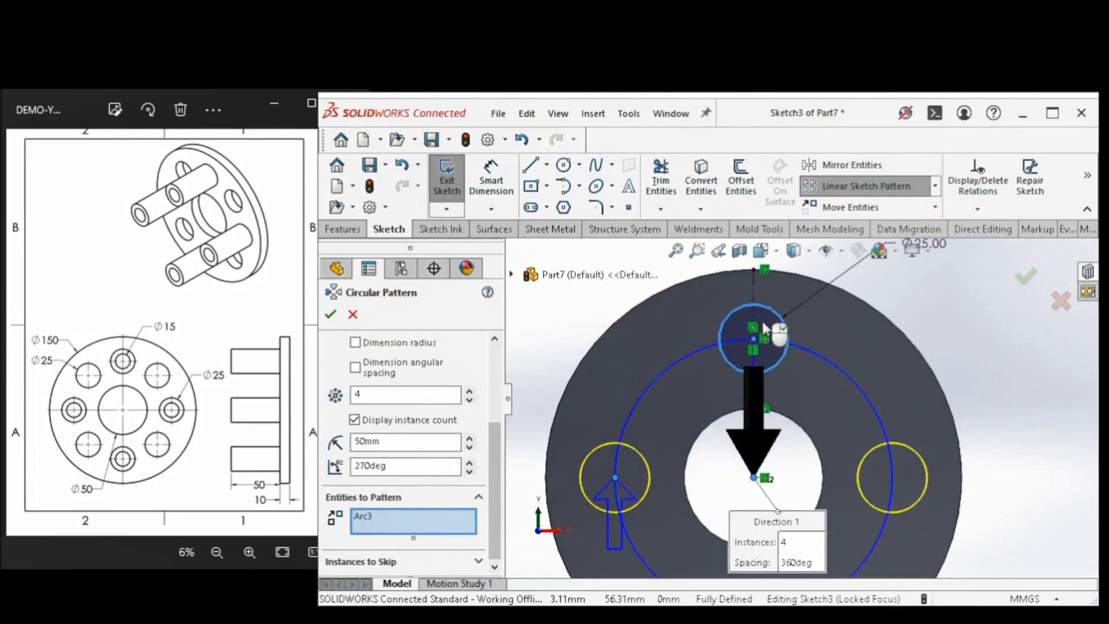
left_click(758, 322)
scroll(771, 428, "up", 3)
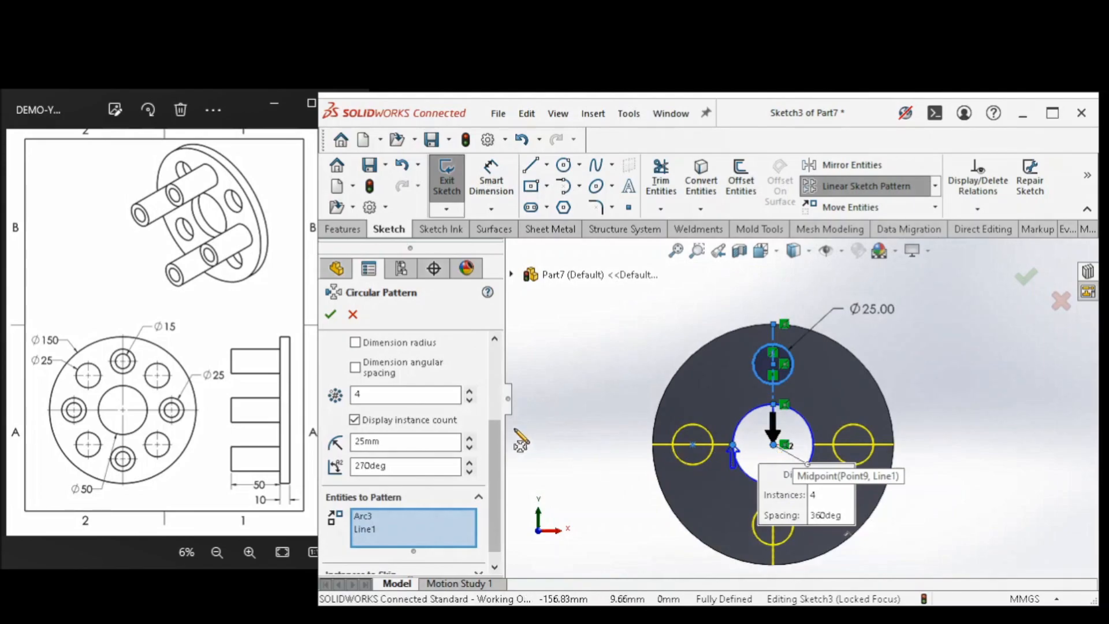
Set the circular pattern to 8 instances and apply it
left_click(471, 391)
left_click(470, 390)
left_click(470, 391)
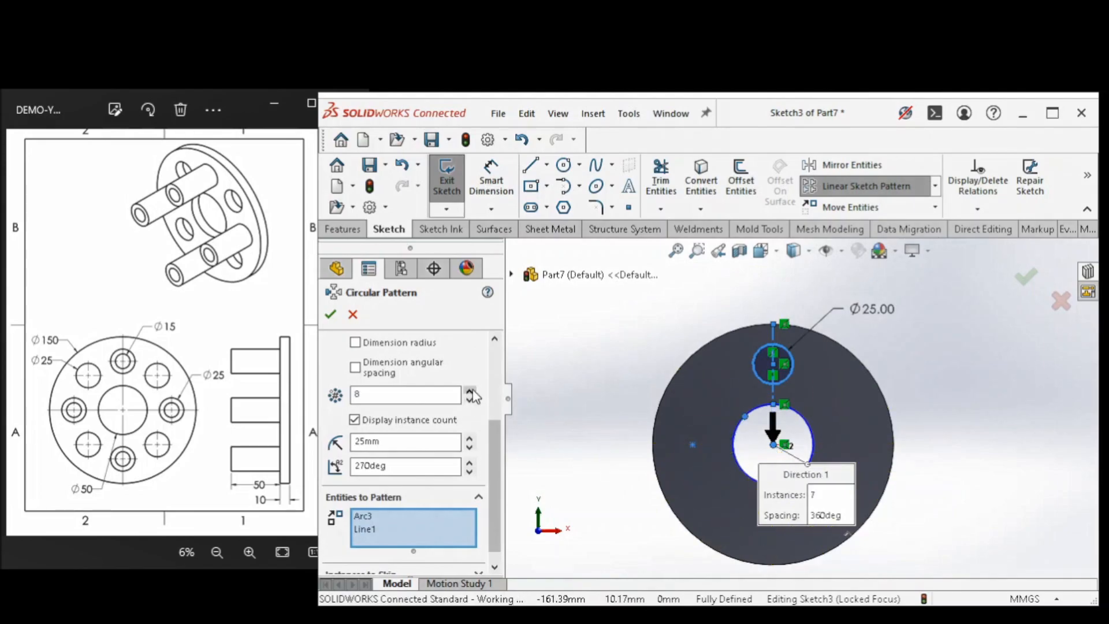
left_click(470, 390)
left_click(330, 316)
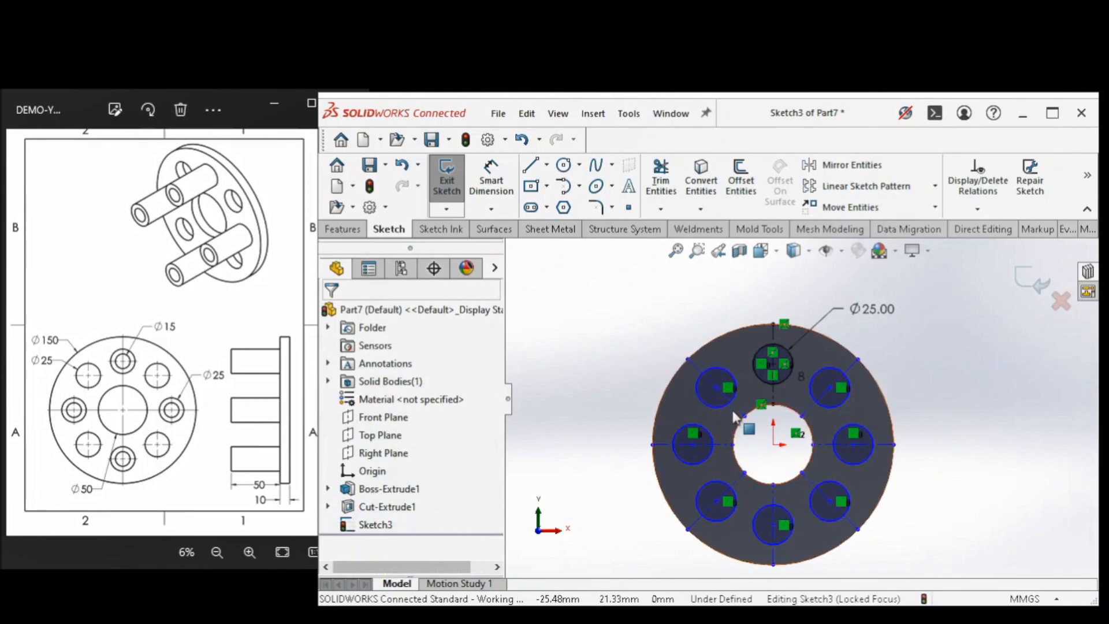
Add a Fix relation to the patterned diagonal construction line at the disc's upper left
left_click(741, 412)
left_click(336, 525)
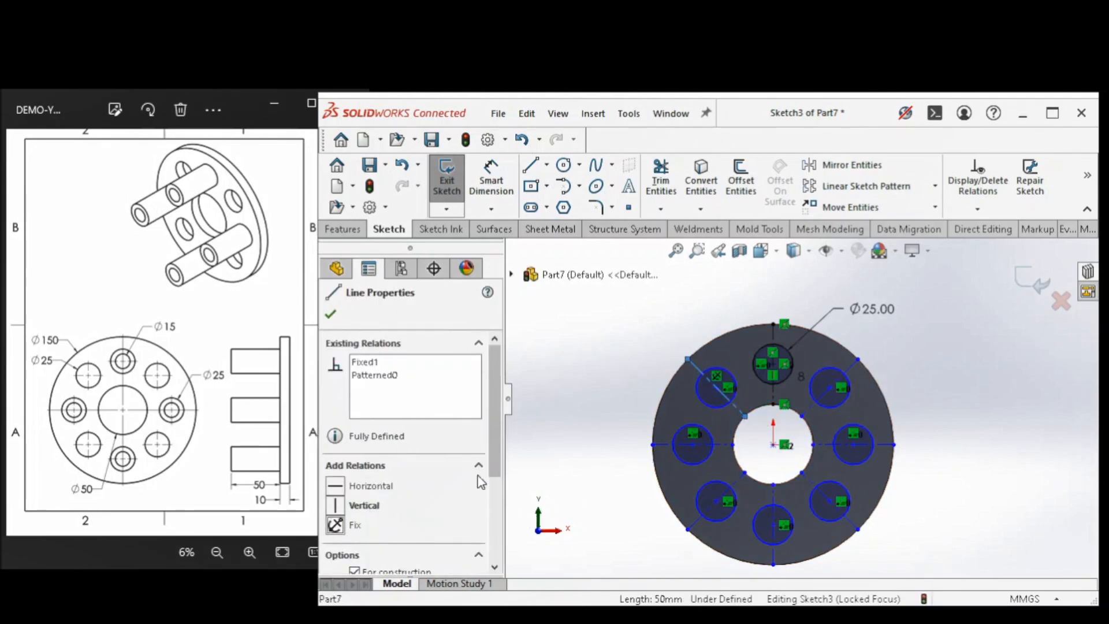
Try to add a Fix relation to the patterned circle on the upper-left diagonal and undo it
left_click(696, 387)
left_click(336, 485)
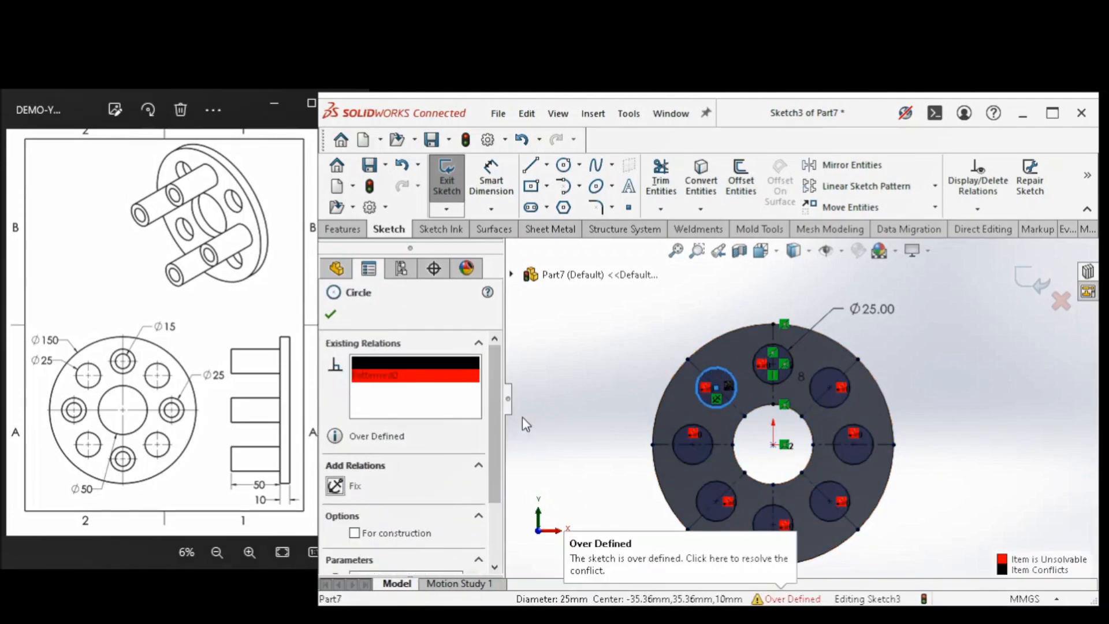
left_click(333, 316)
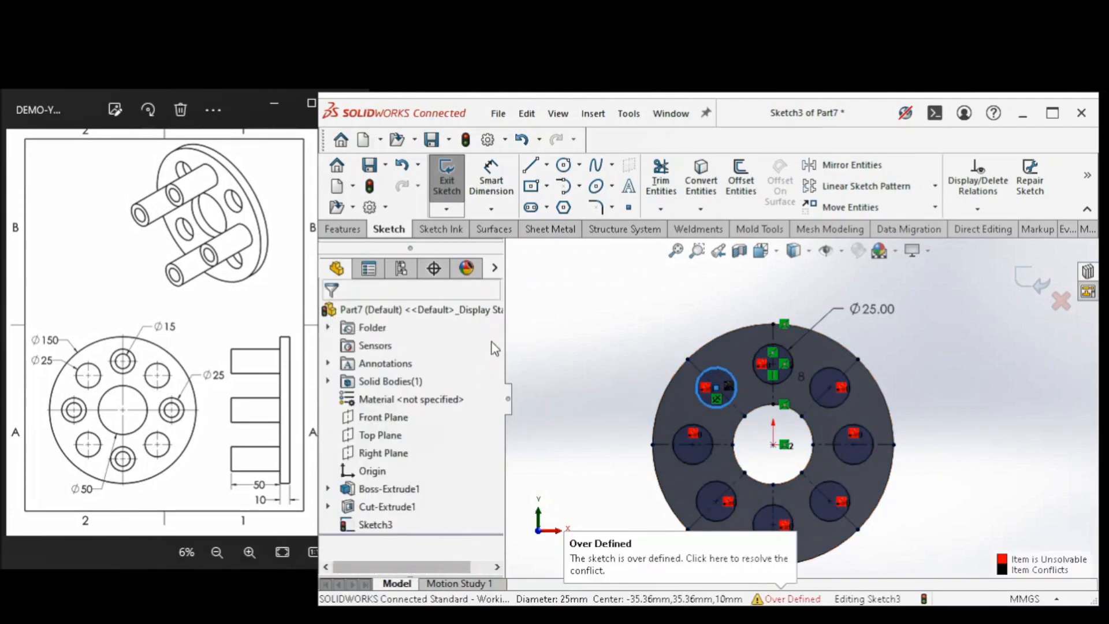
key("ctrl+z")
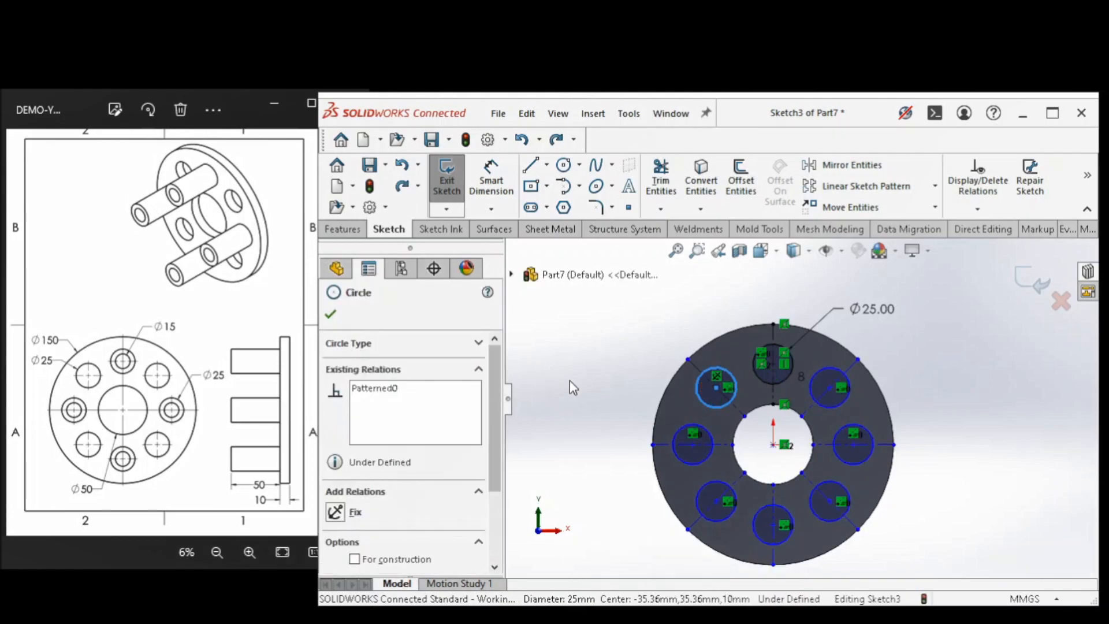
left_click(996, 447)
scroll(994, 441, "down", 2)
scroll(756, 375, "up", 1)
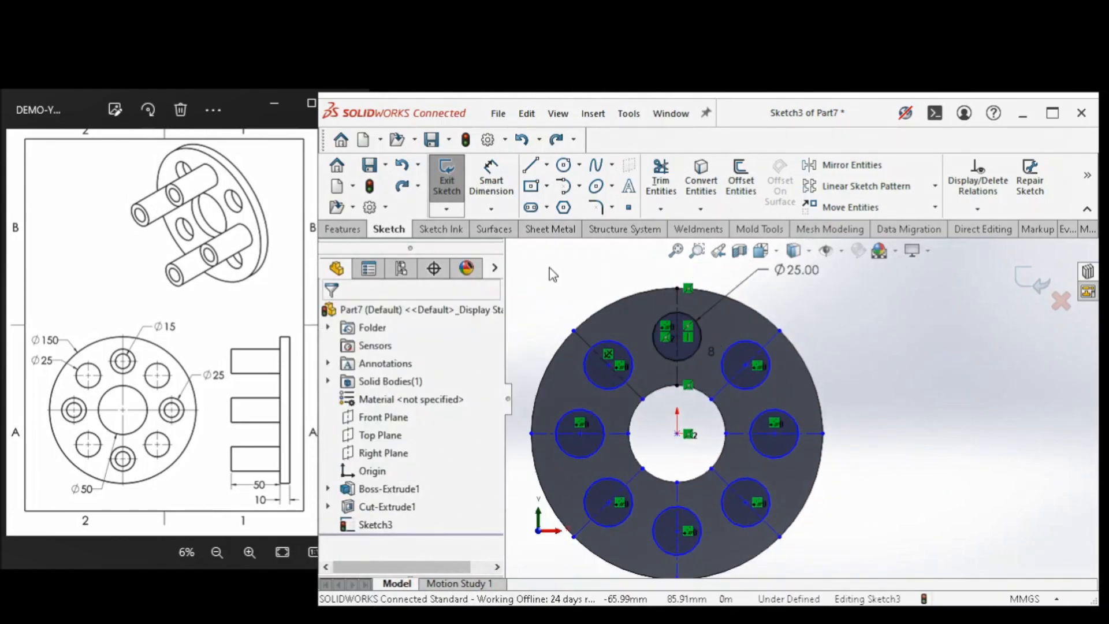
left_click(494, 184)
left_click(809, 432)
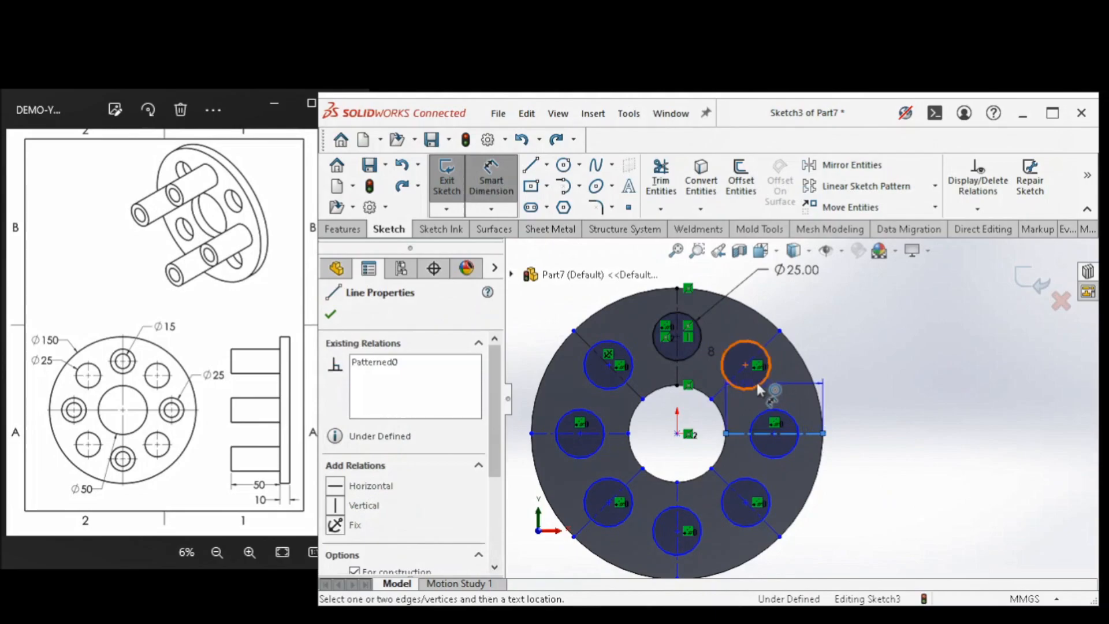
left_click(764, 384)
key("Escape")
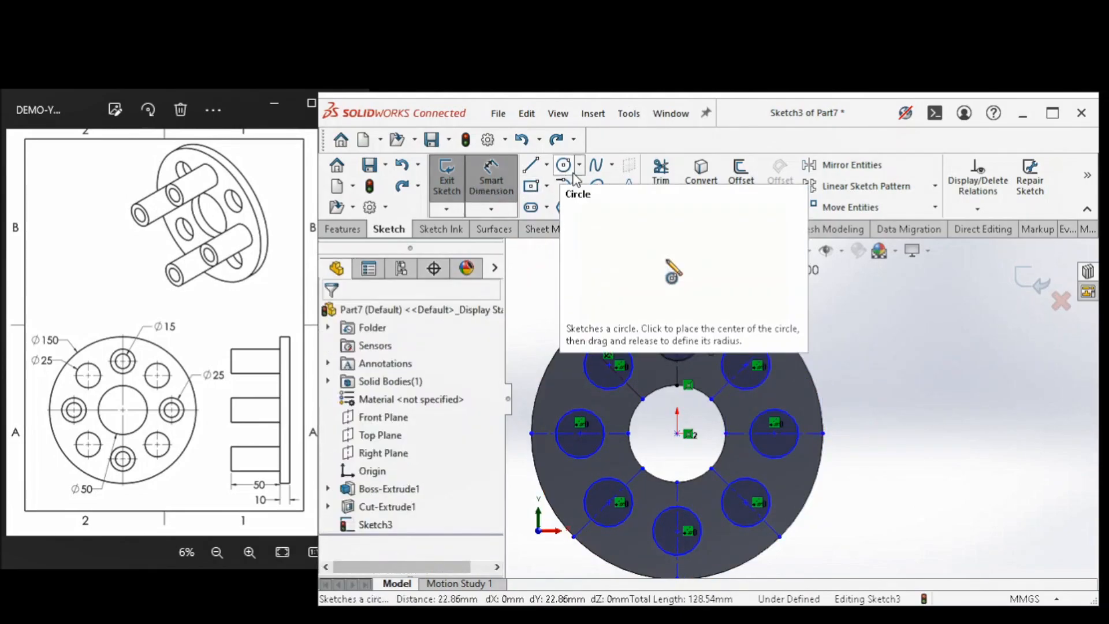
Extrude only the top, right, bottom and left circles of the pattern sketch 10 mm, without merging them into the plate
left_click(342, 228)
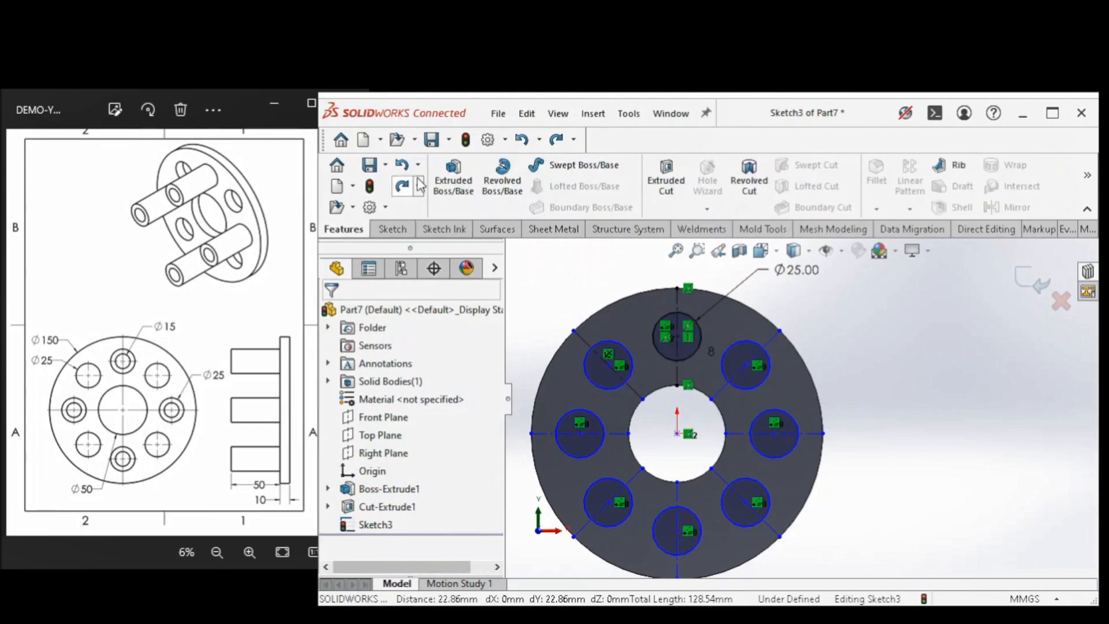
left_click(451, 186)
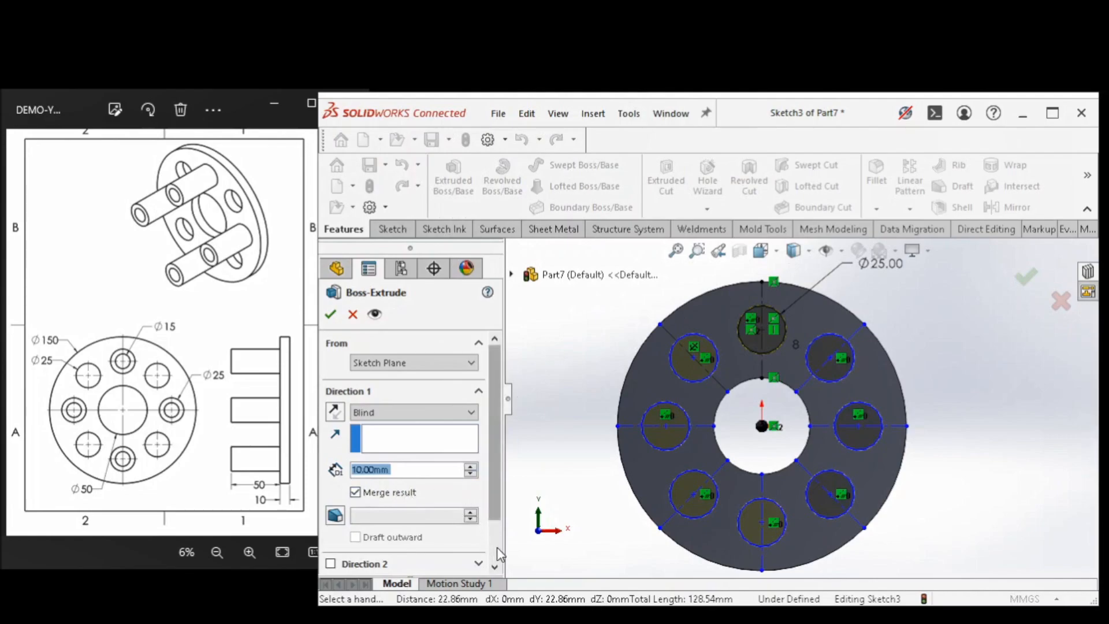
scroll(497, 547, "down", 2)
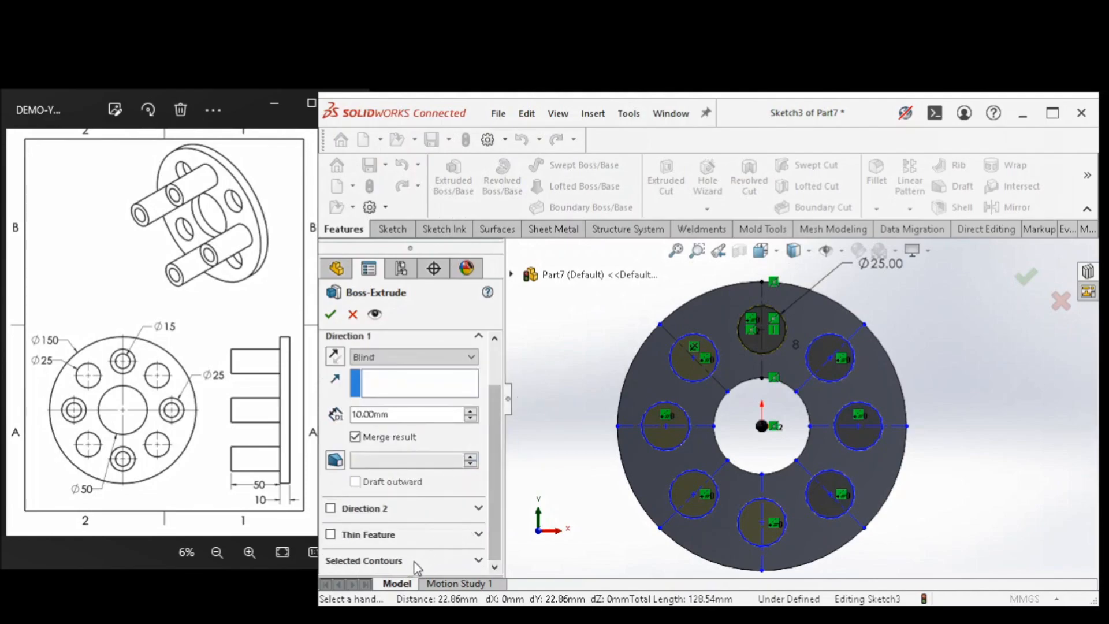
left_click(479, 560)
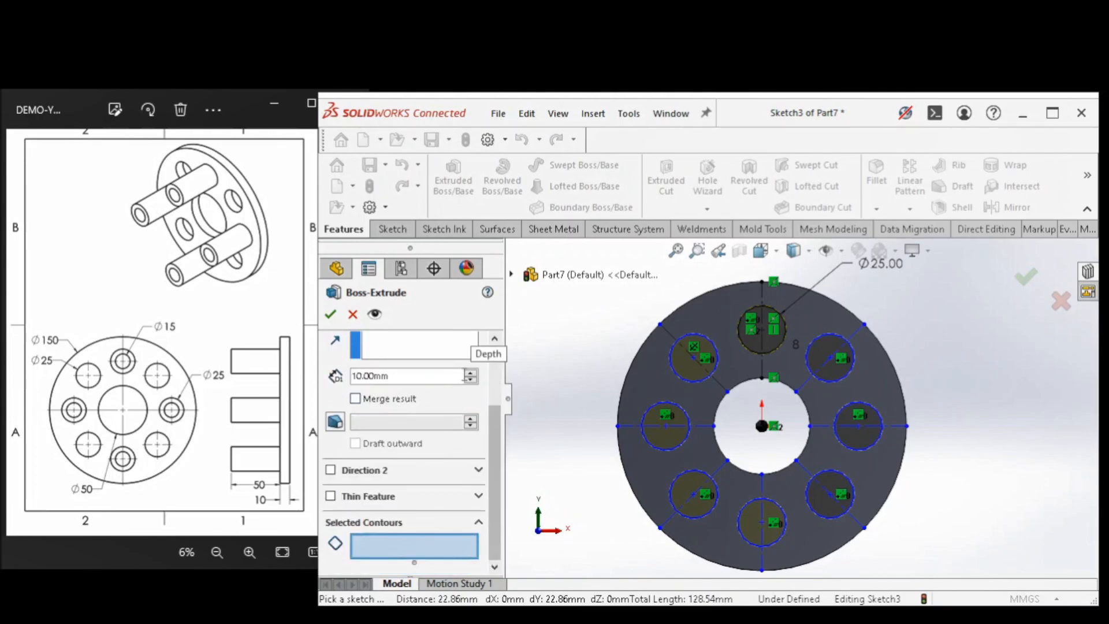
left_click(442, 541)
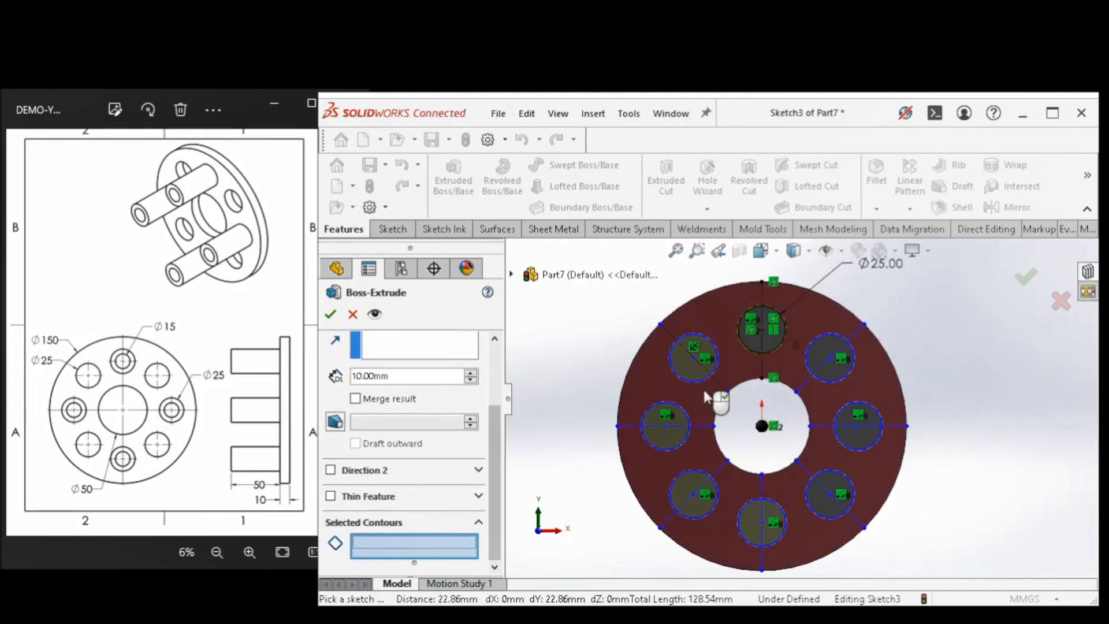
left_click(754, 348)
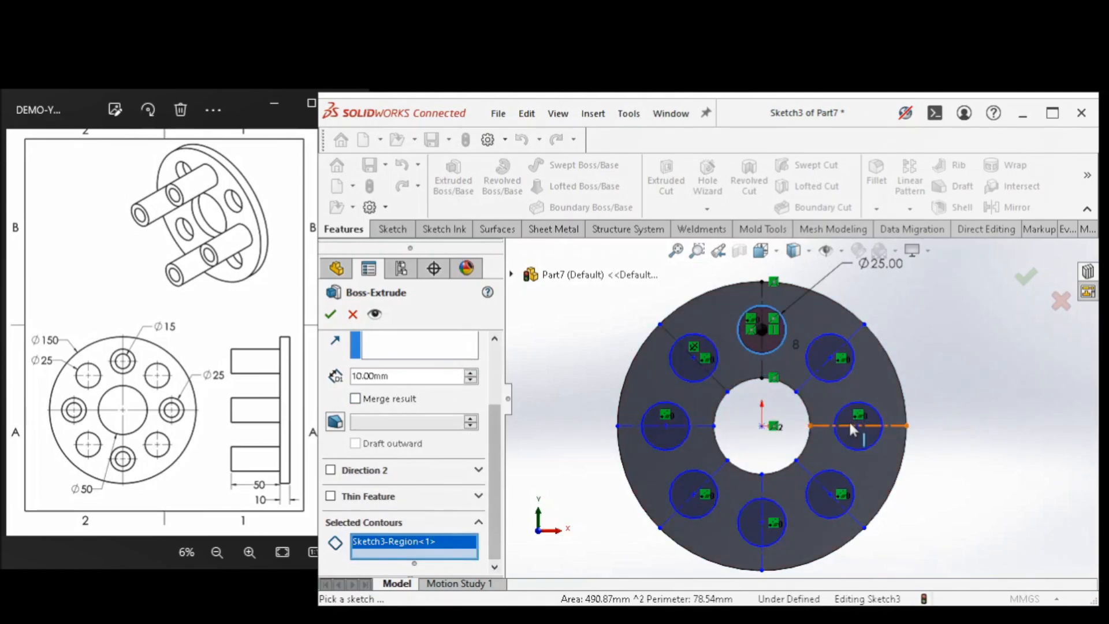
left_click(859, 426)
left_click(771, 522)
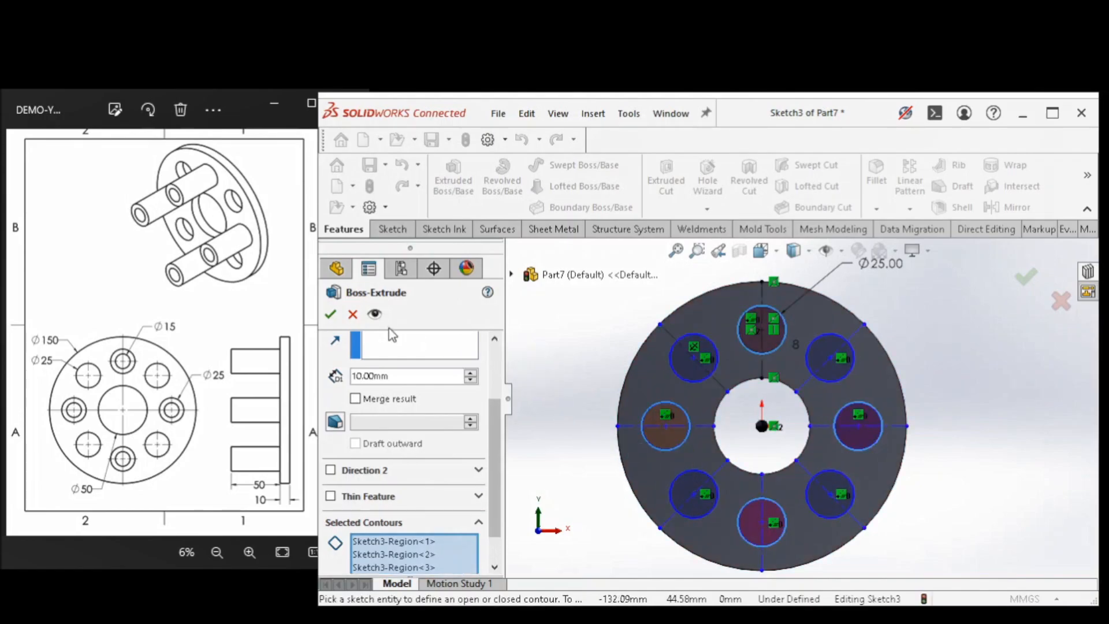
left_click(335, 312)
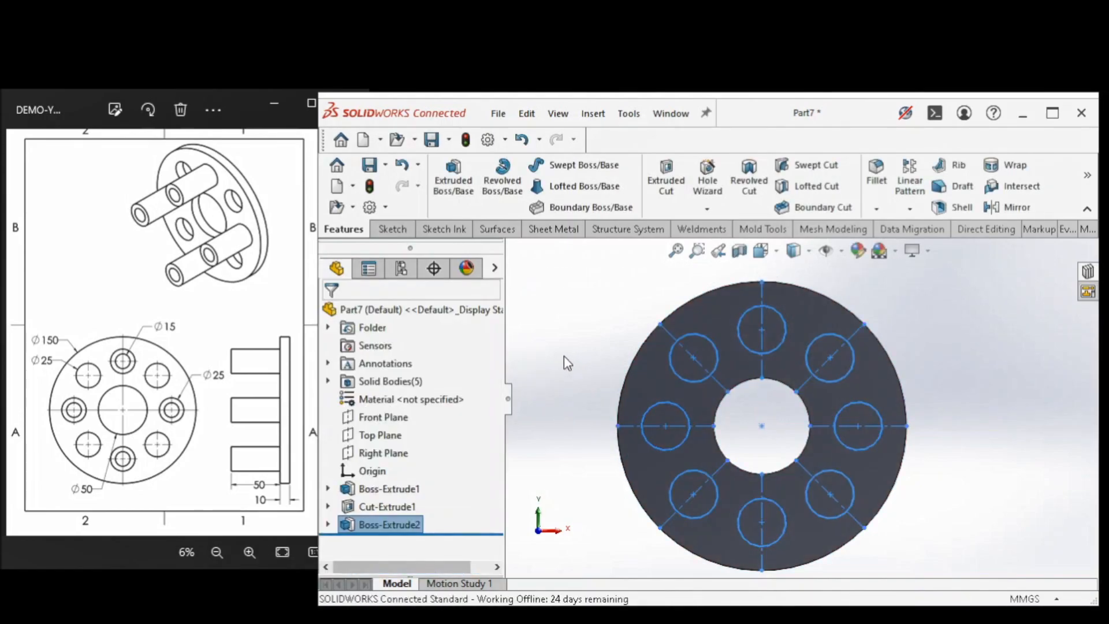
Edit the extrusion of the four pins and set its depth to 50 mm
right_click(404, 524)
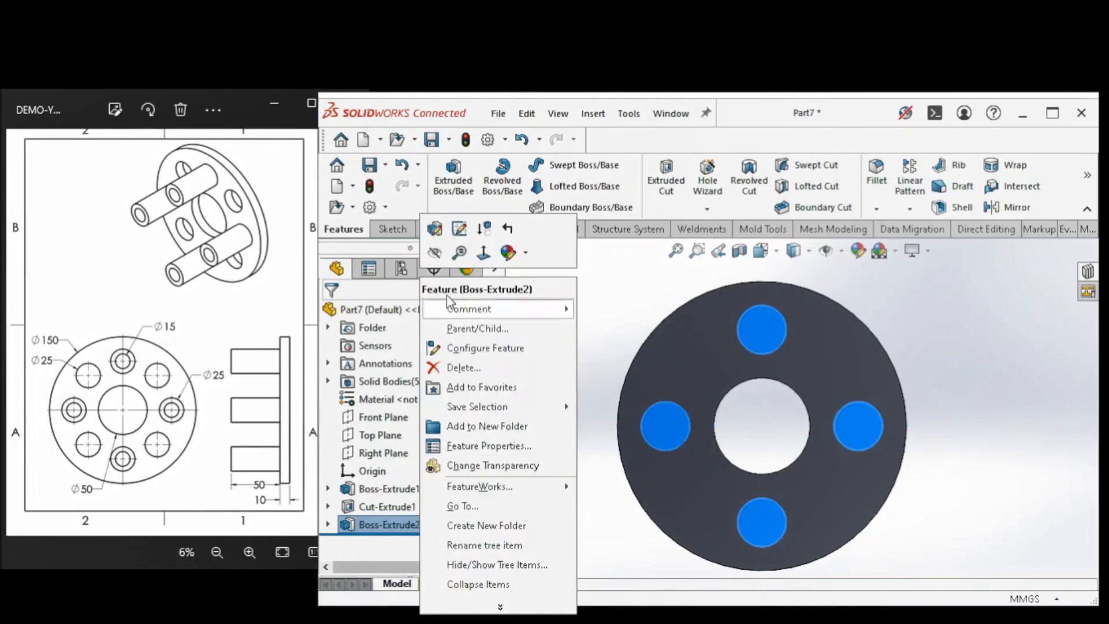
left_click(442, 224)
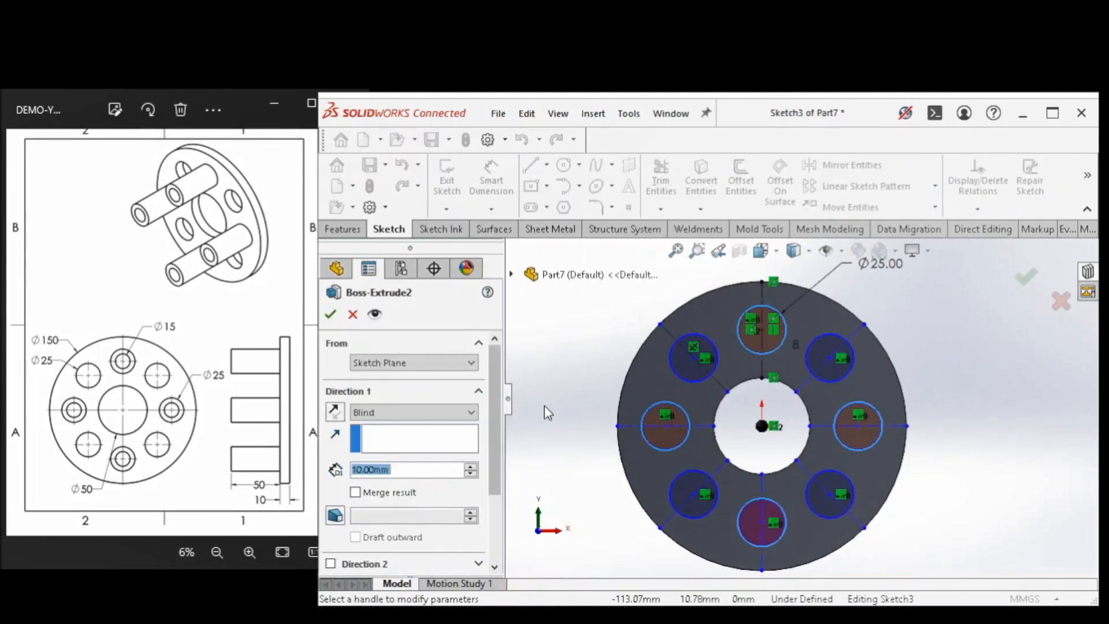
type("50")
key("Return")
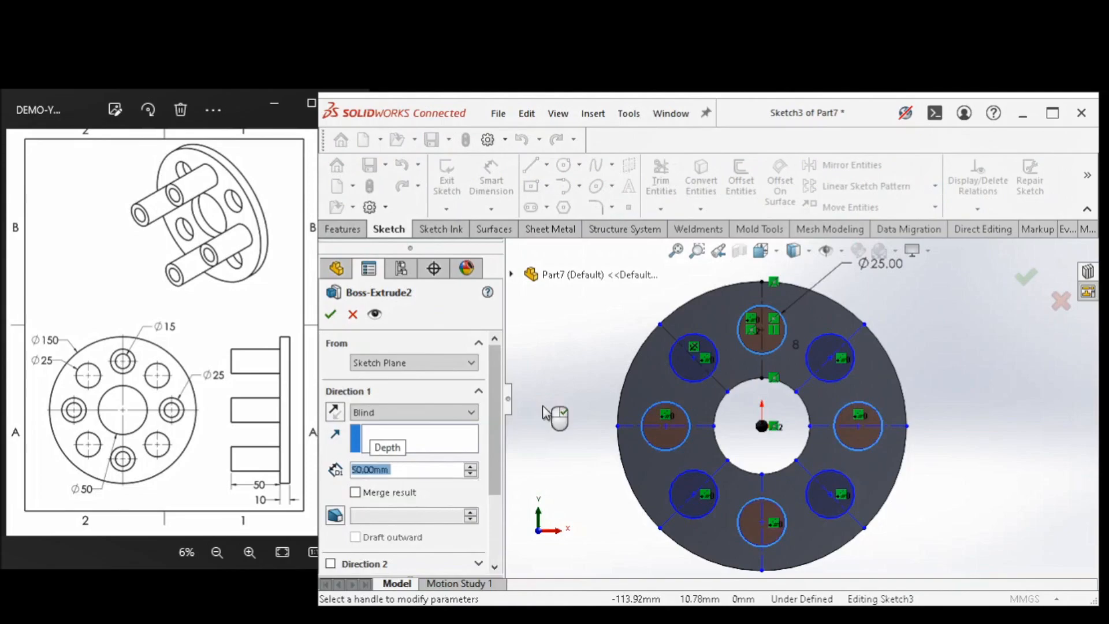
right_click(596, 346)
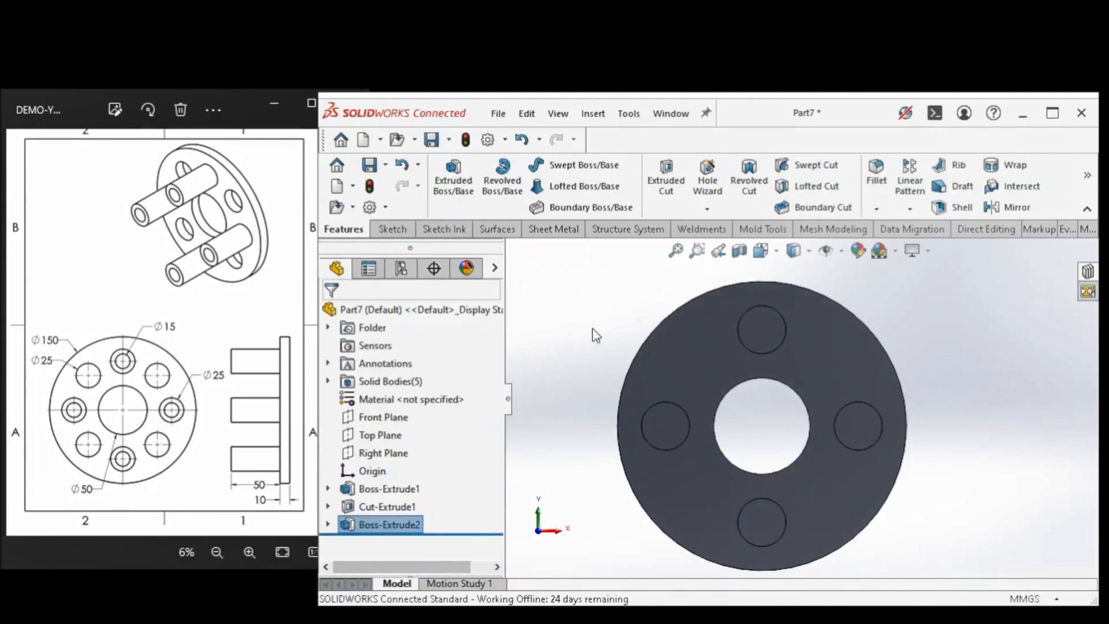
Start a sketch on the plate's front face and convert the eight circles of the pin extrusion's sketch into it
left_click(701, 378)
left_click(770, 336)
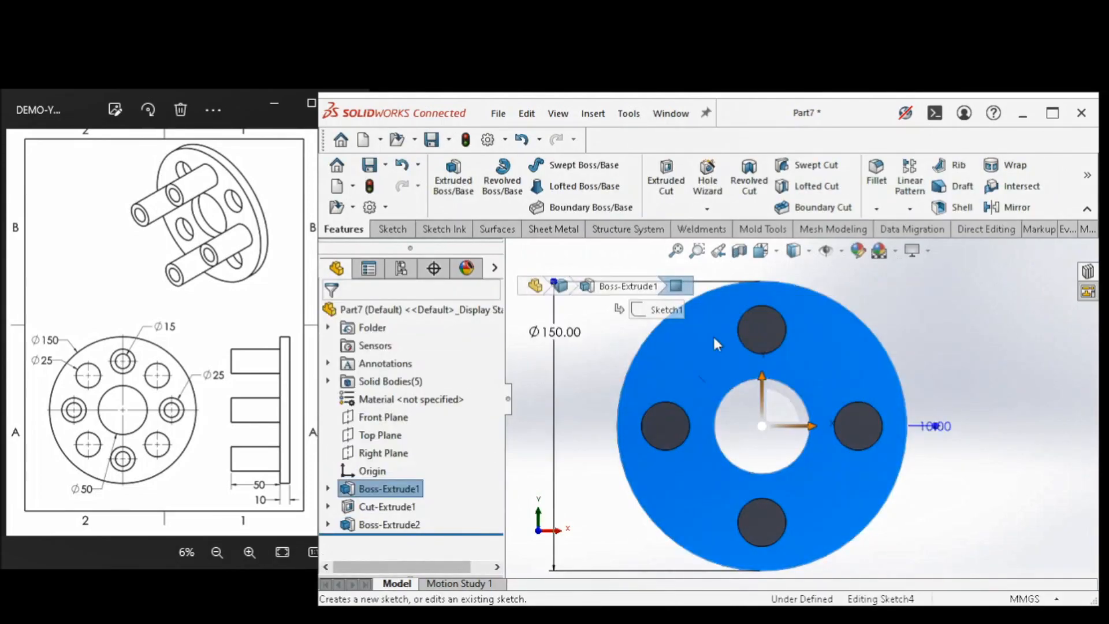
left_click(531, 415)
left_click(329, 524)
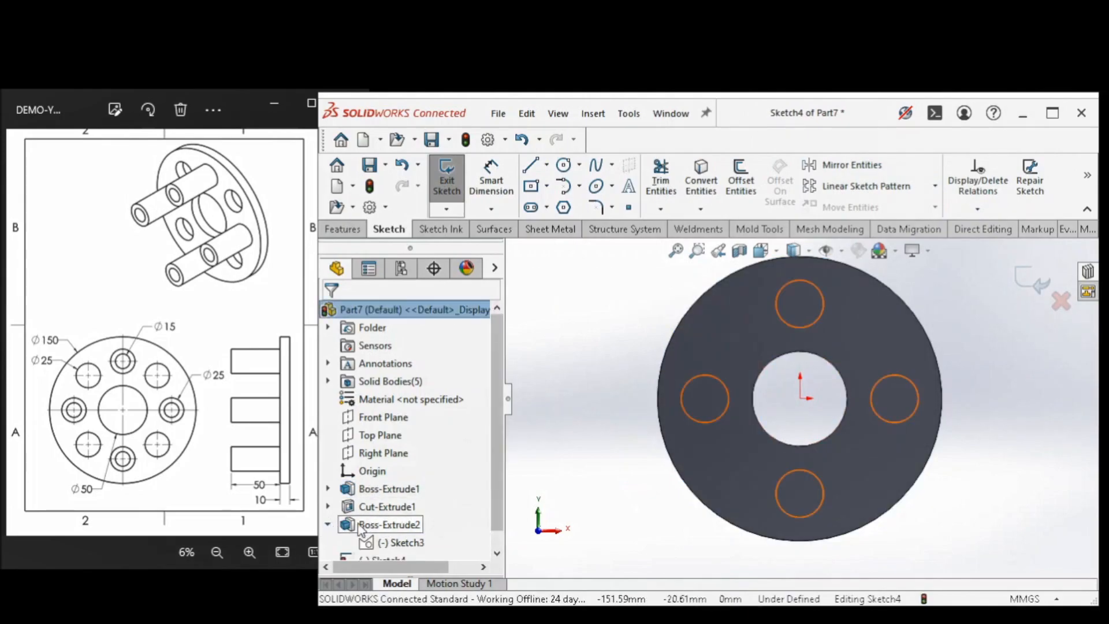
left_click(400, 542)
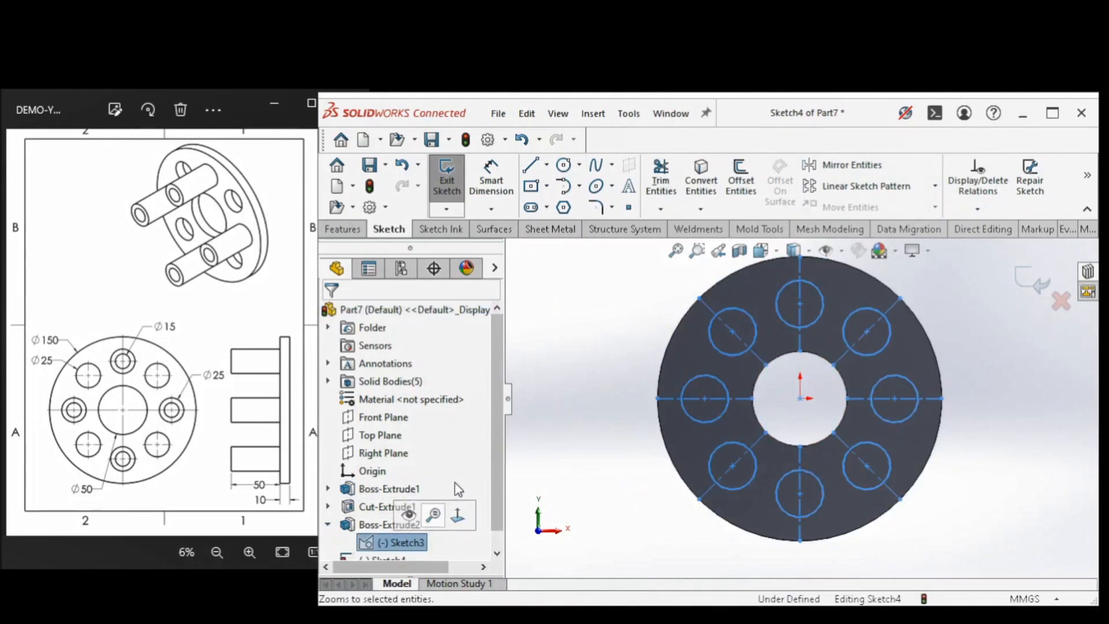
left_click(709, 177)
scroll(895, 323, "down", 2)
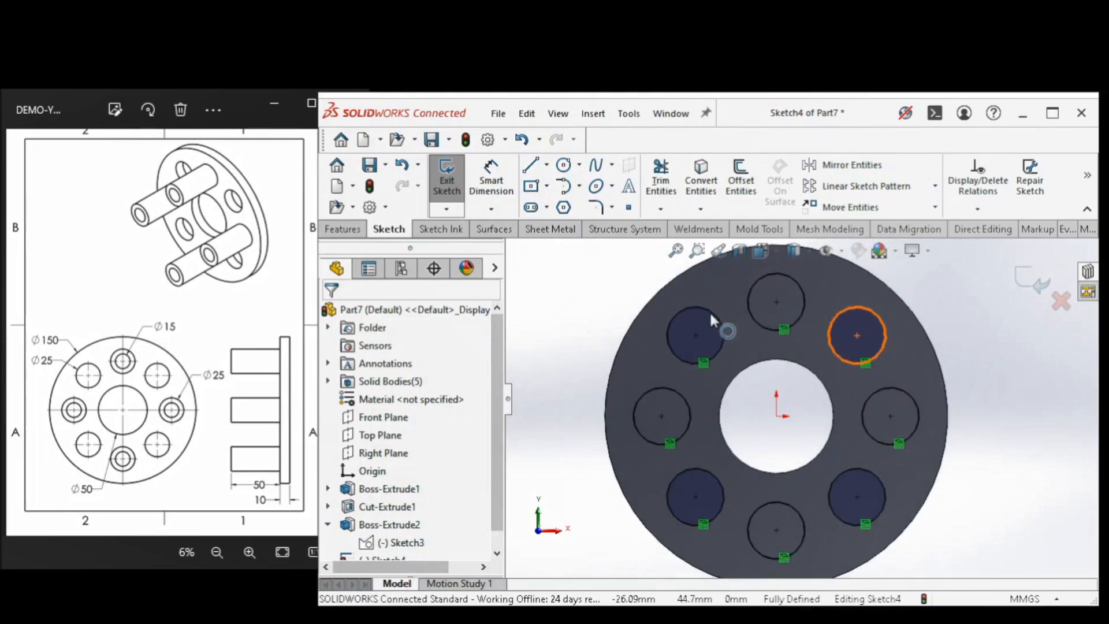
Set up an extruded cut with only the four diagonal circles as contours and automatic body selection turned off
left_click(343, 228)
left_click(661, 203)
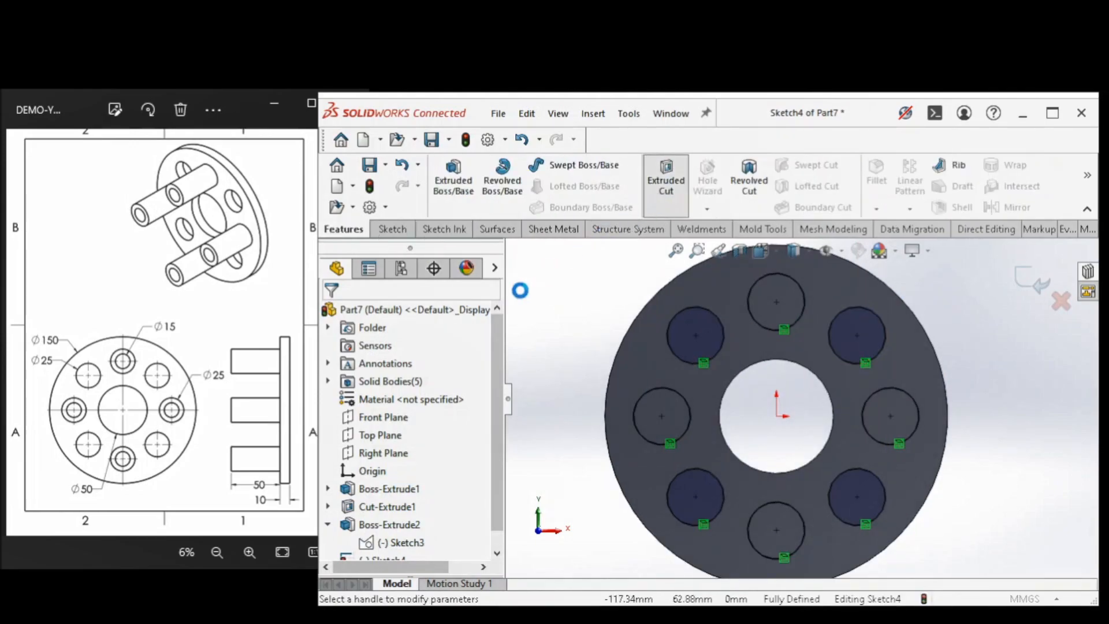
scroll(483, 501, "down", 3)
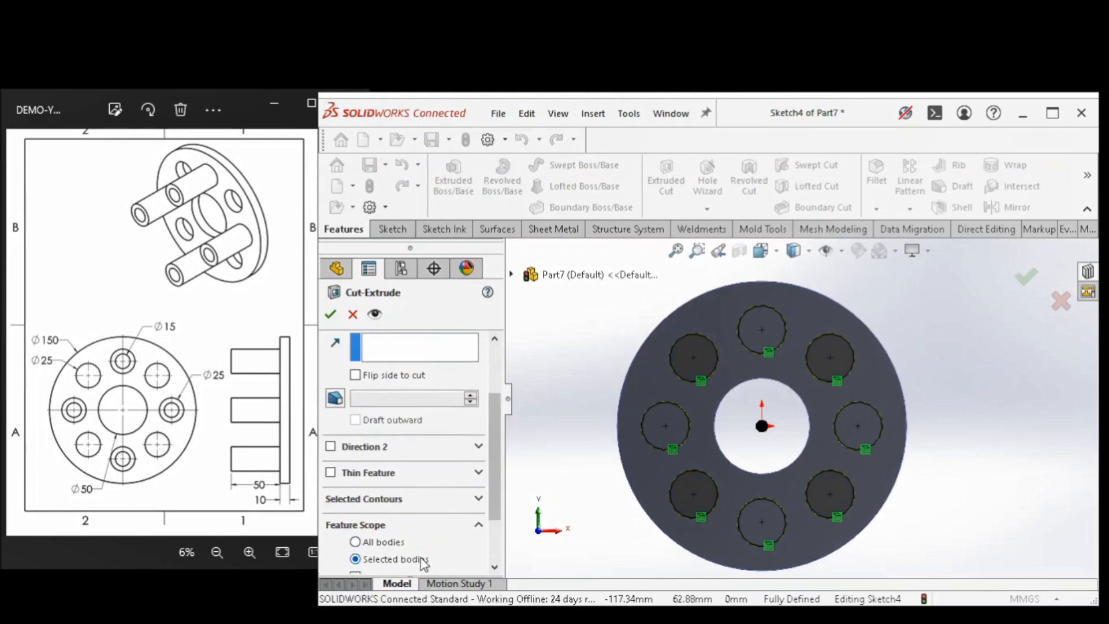
left_click(453, 561)
left_click(396, 438)
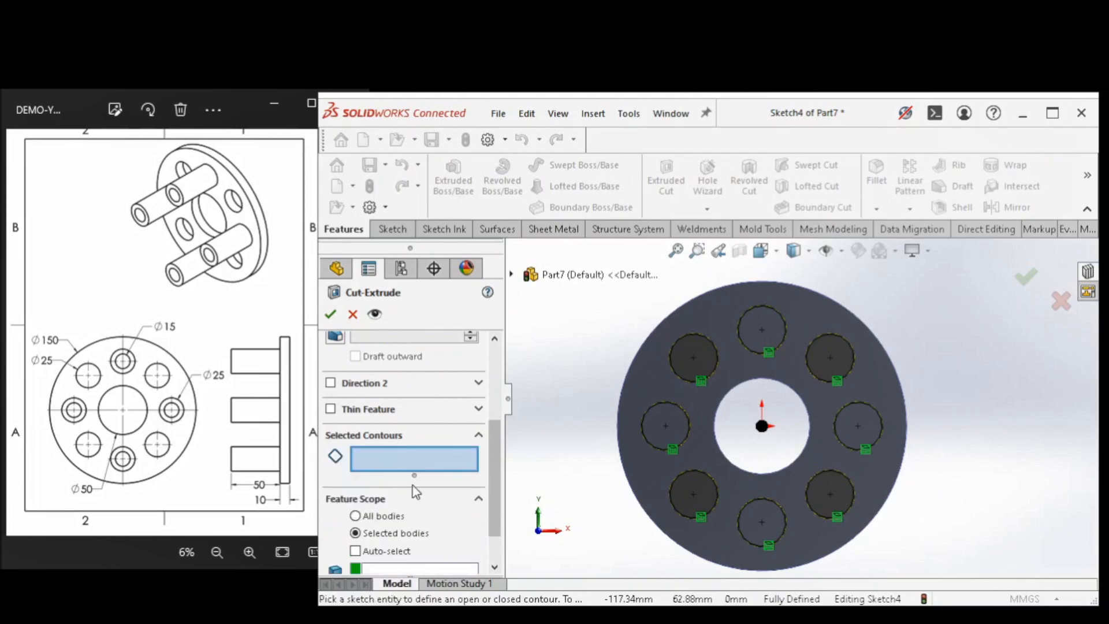
left_click(701, 363)
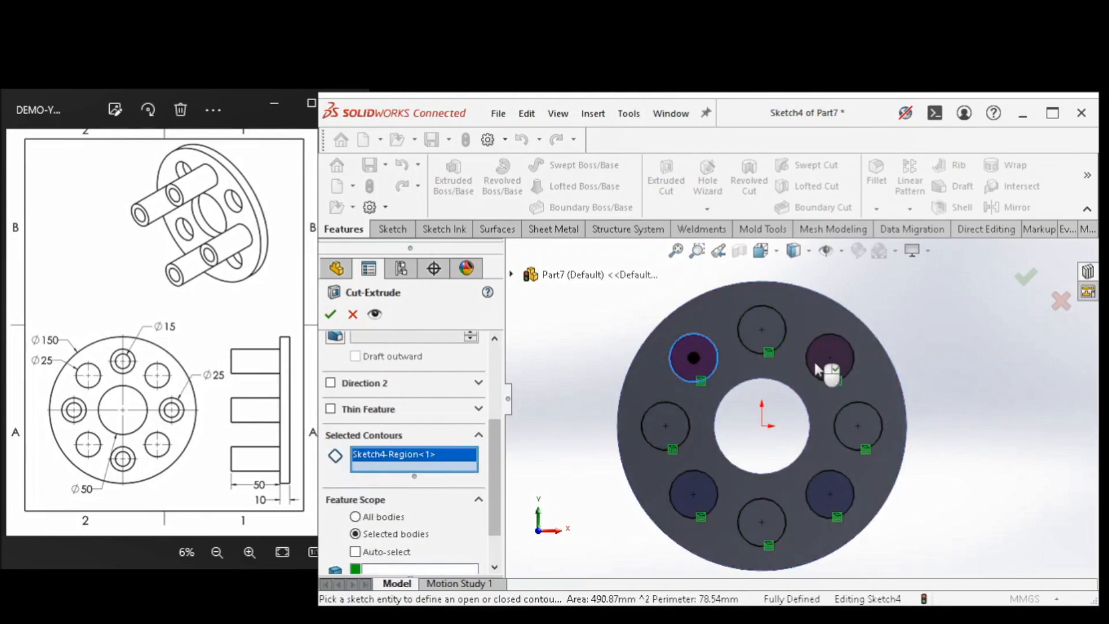
left_click(817, 369)
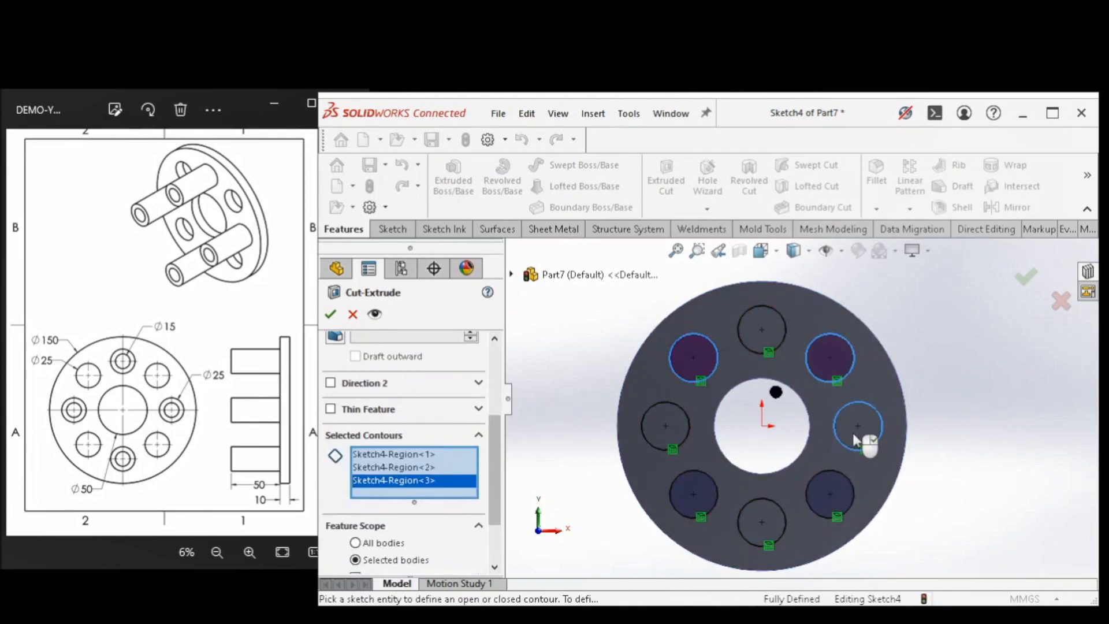
left_click(847, 498)
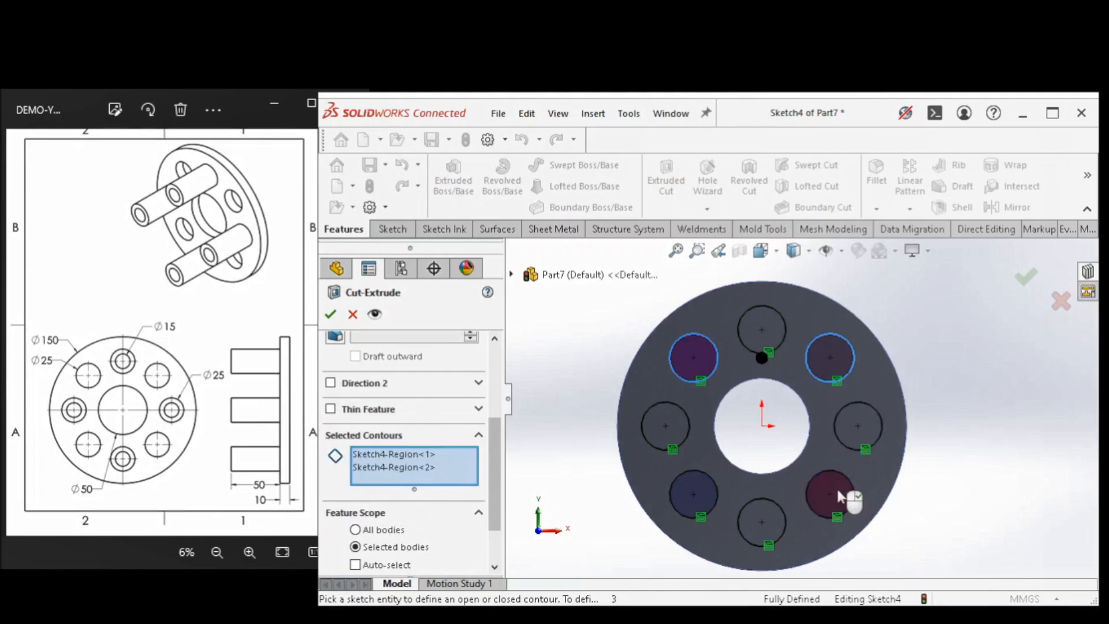
left_click(691, 506)
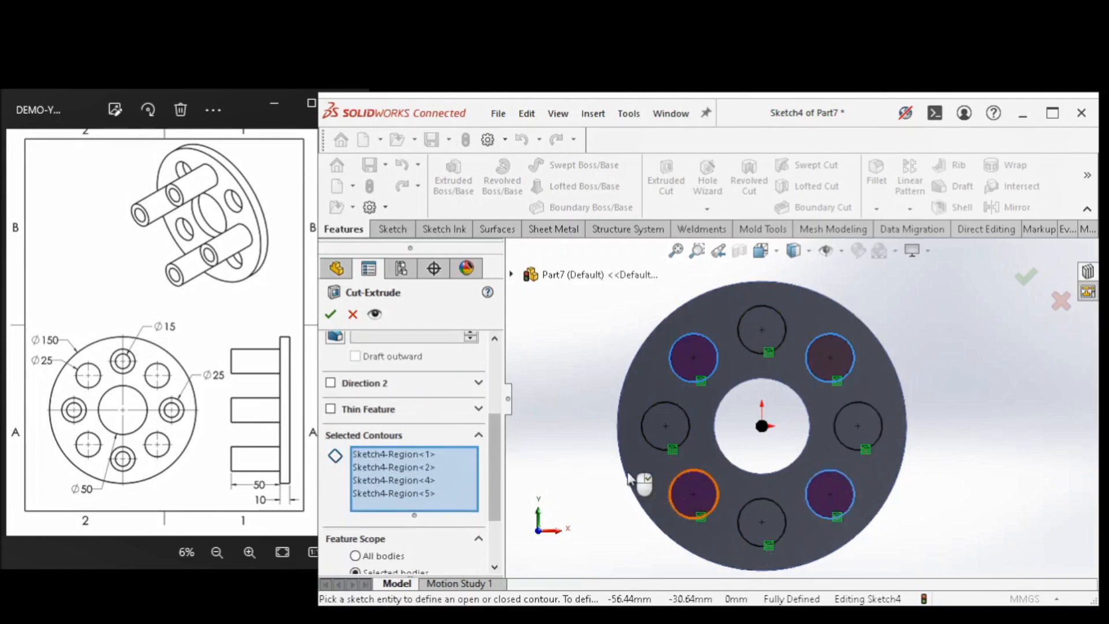
left_click(328, 318)
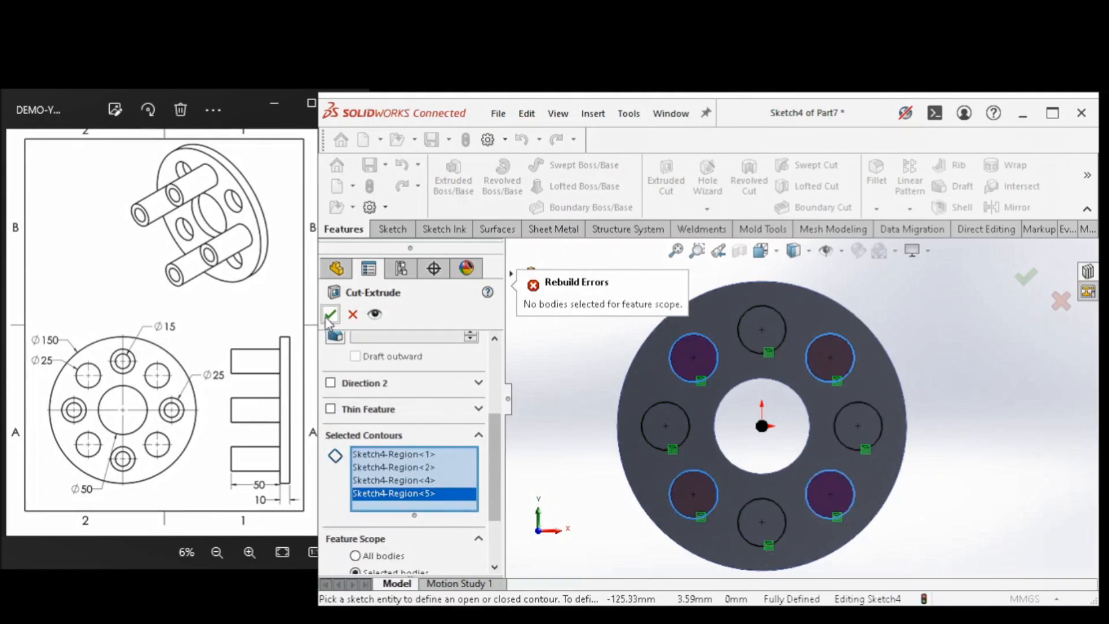
Add the disc as the only body in the cut's feature scope and apply the cut
scroll(440, 549, "down", 3)
left_click(433, 542)
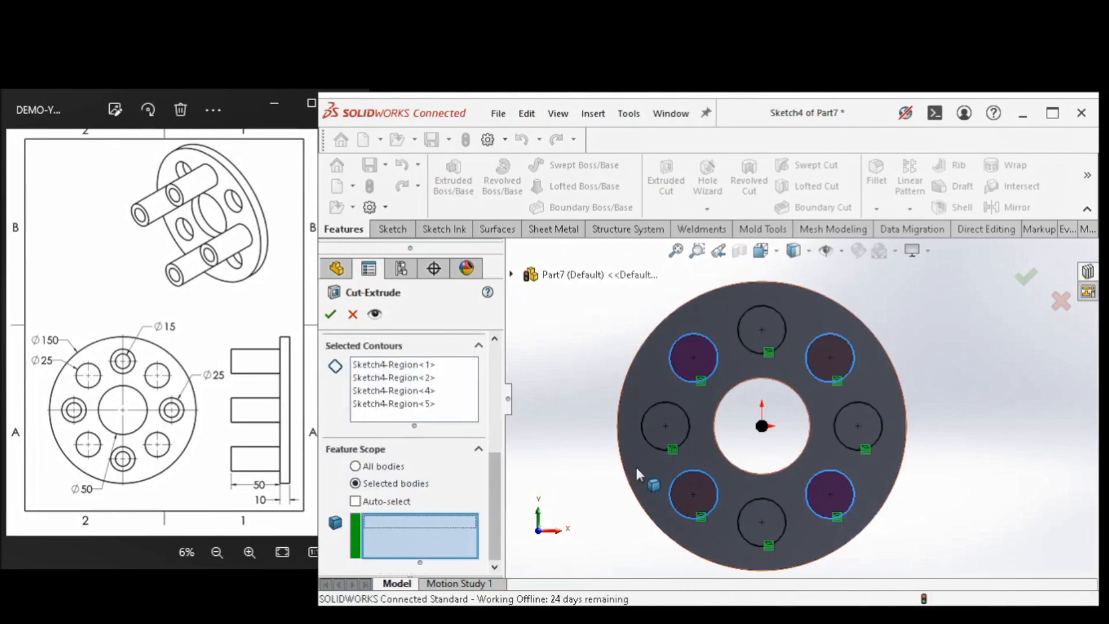
left_click(636, 465)
left_click(330, 314)
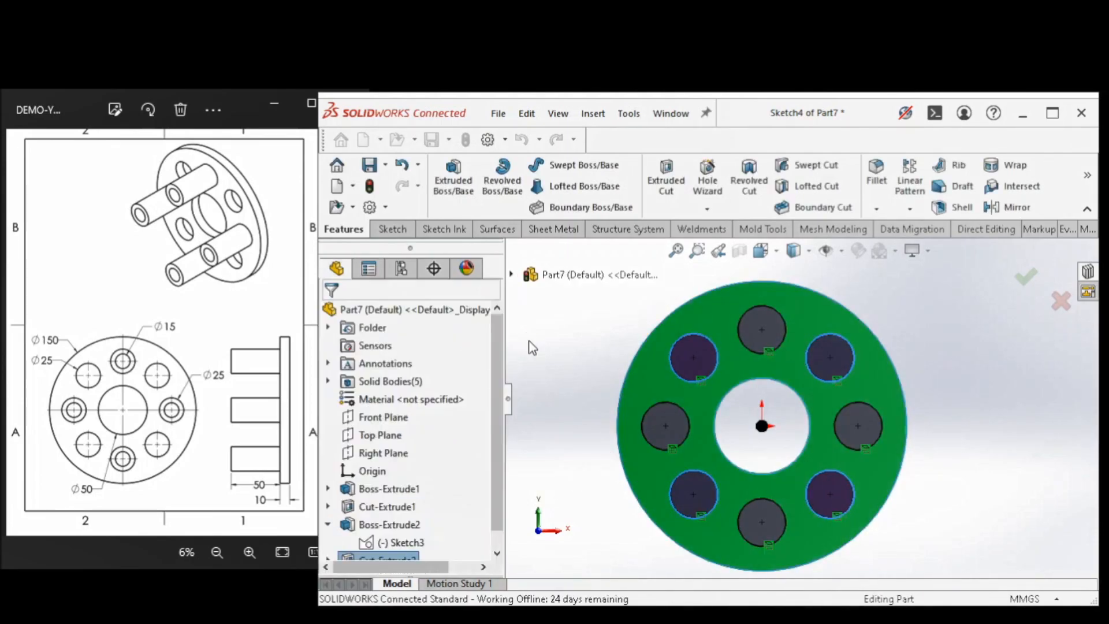
Start a new sketch on the end face of the left pin and select that face
left_click(665, 438)
left_click(741, 390)
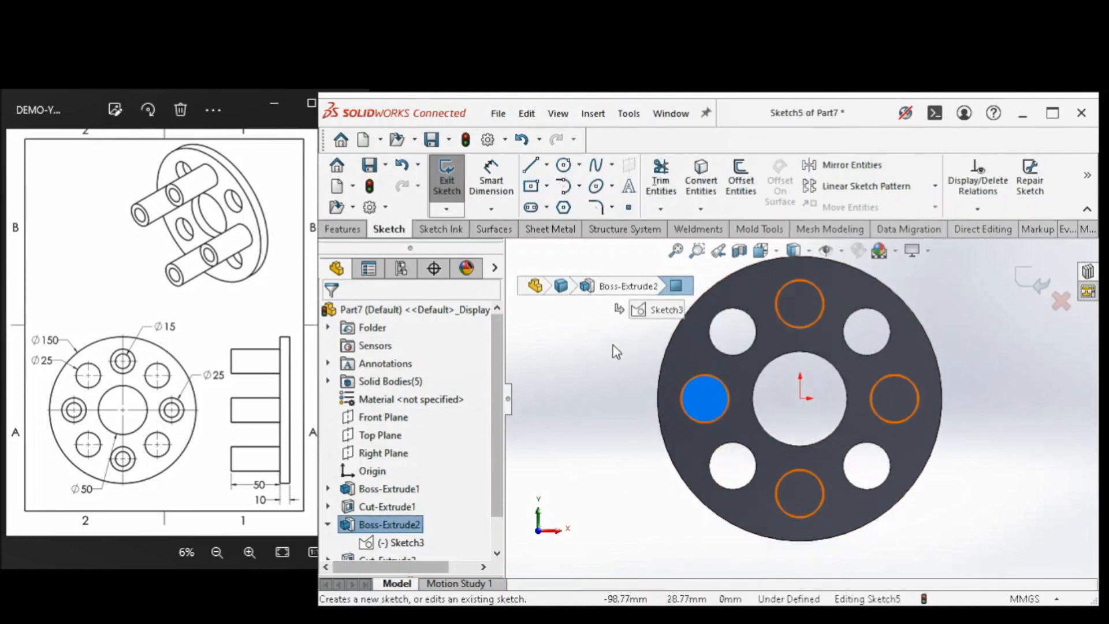
left_click(652, 410)
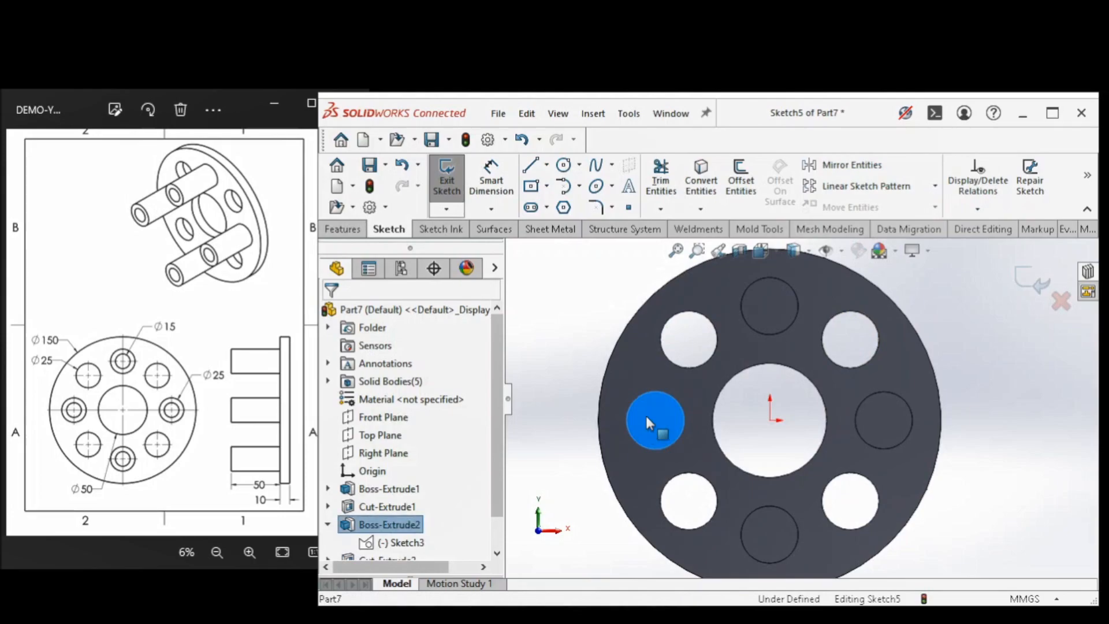
Convert the outlines of all four pin end faces into the current sketch
left_click(700, 183)
left_click(700, 184)
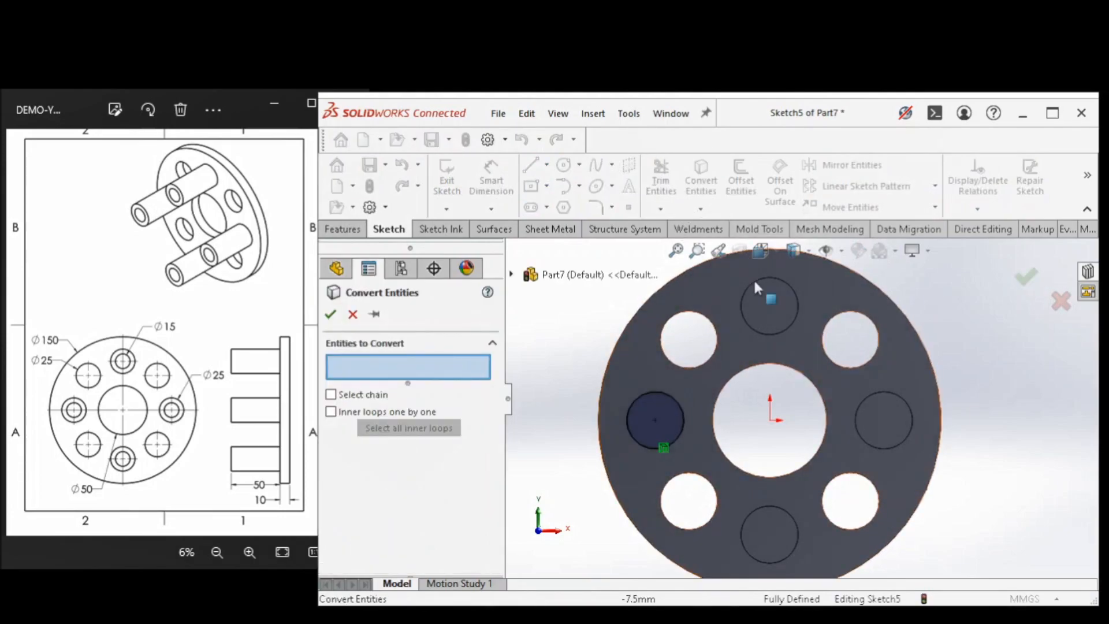
left_click(762, 301)
left_click(882, 416)
left_click(775, 556)
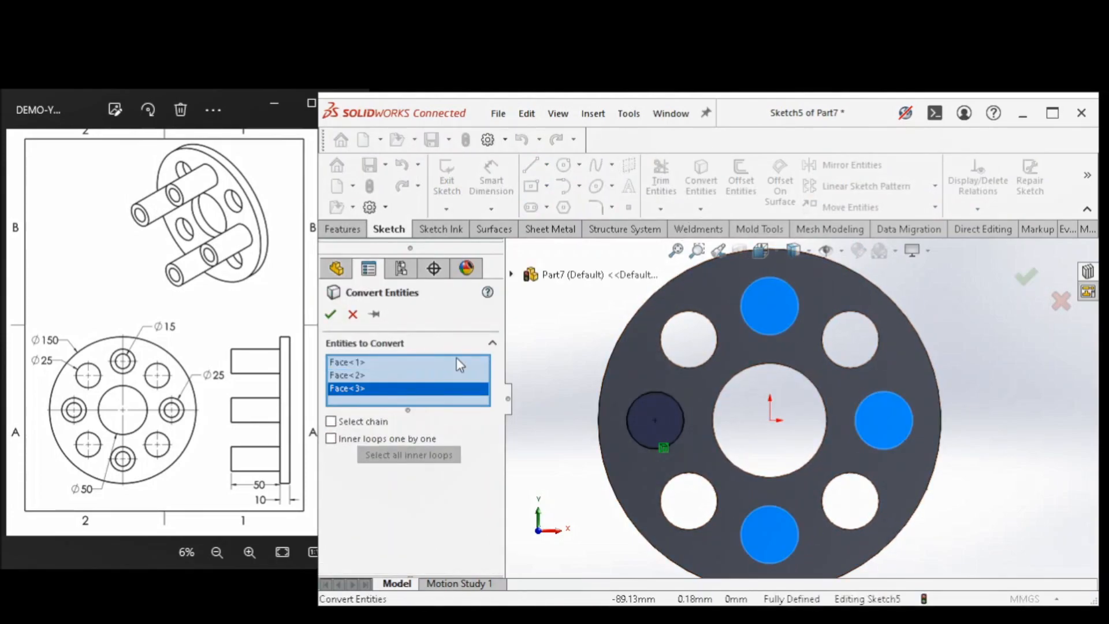
left_click(330, 316)
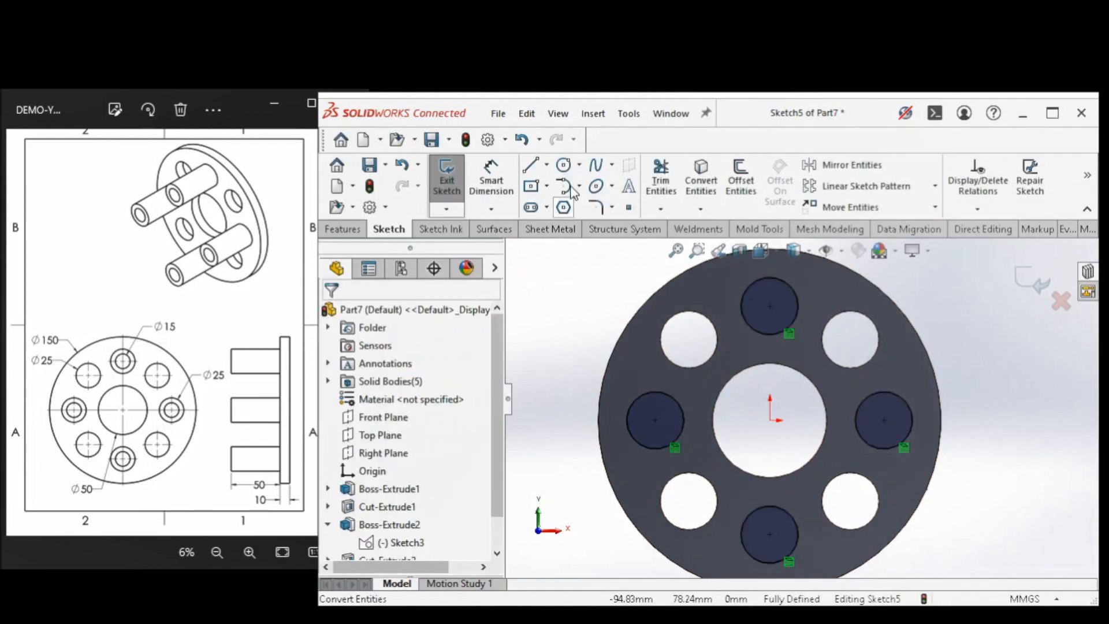
Offset the four pin circles 5 mm inward and turn the base circles into construction geometry
left_click(741, 179)
left_click(683, 415)
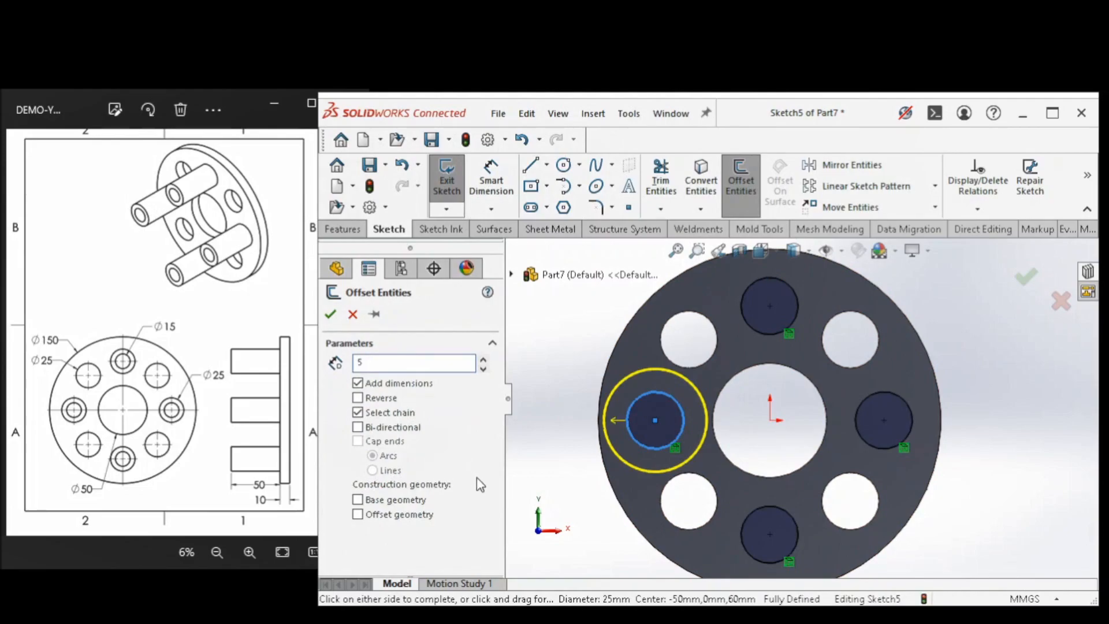
type("5")
key("Return")
left_click(381, 398)
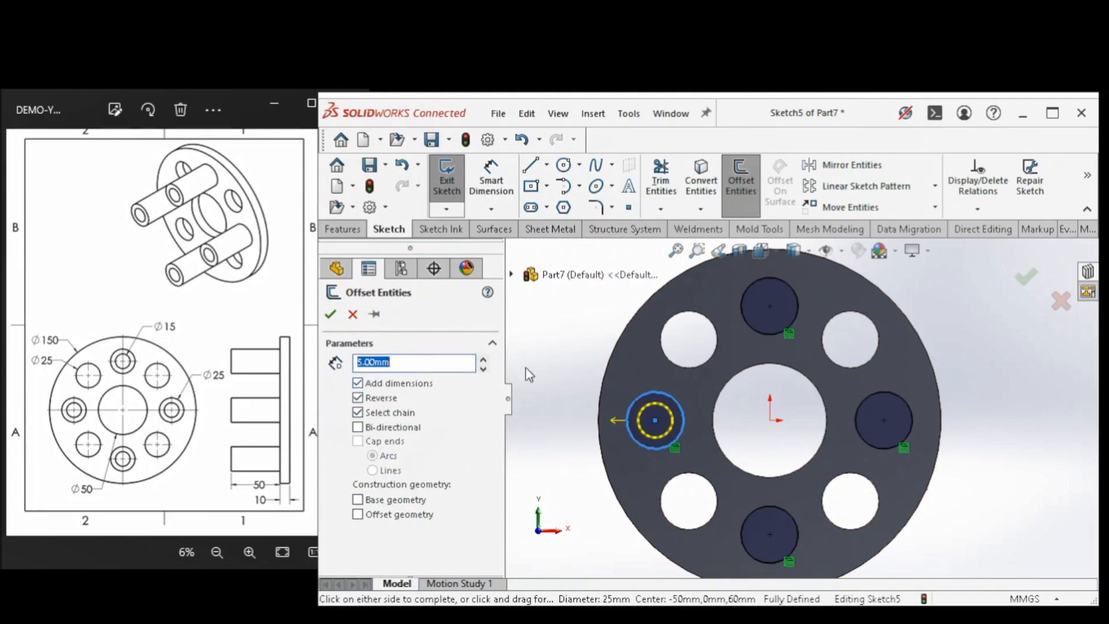
left_click(764, 329)
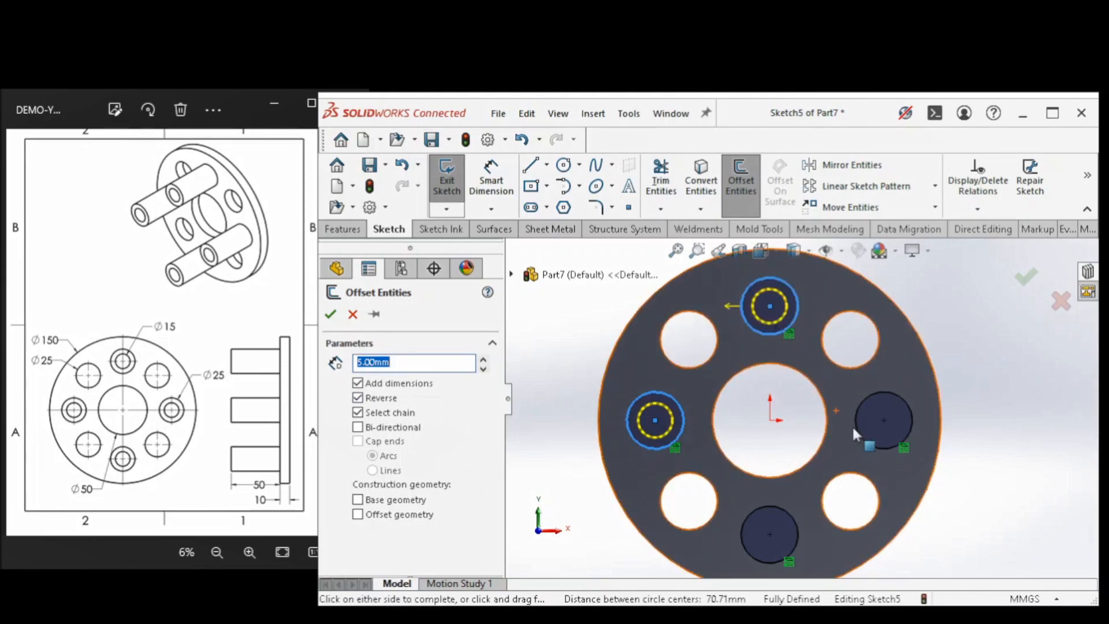
left_click(857, 433)
left_click(796, 523)
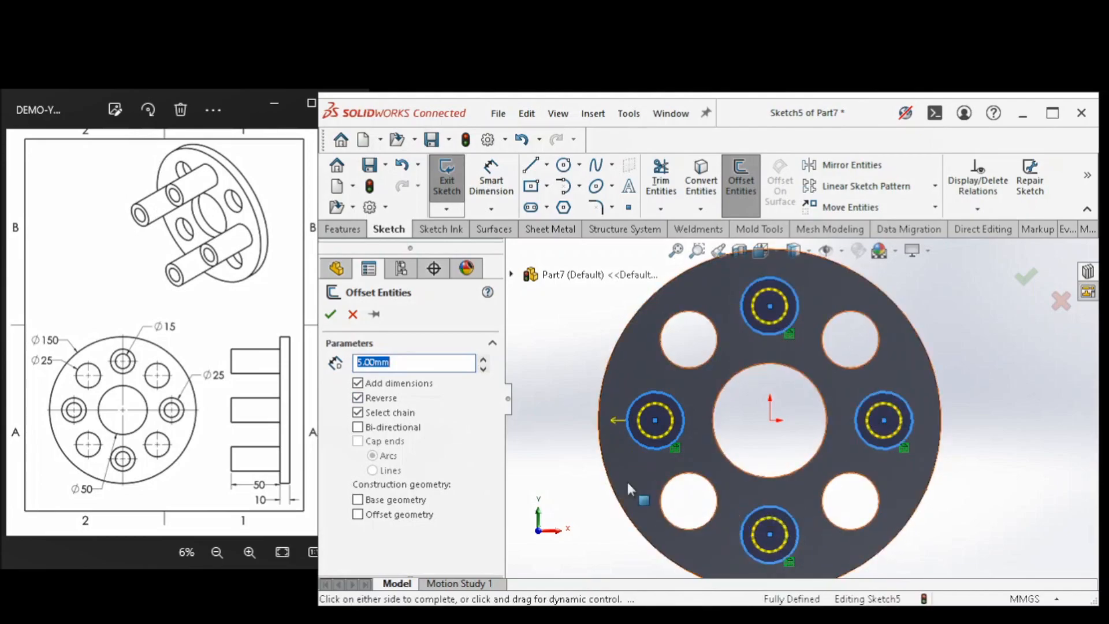
left_click(375, 501)
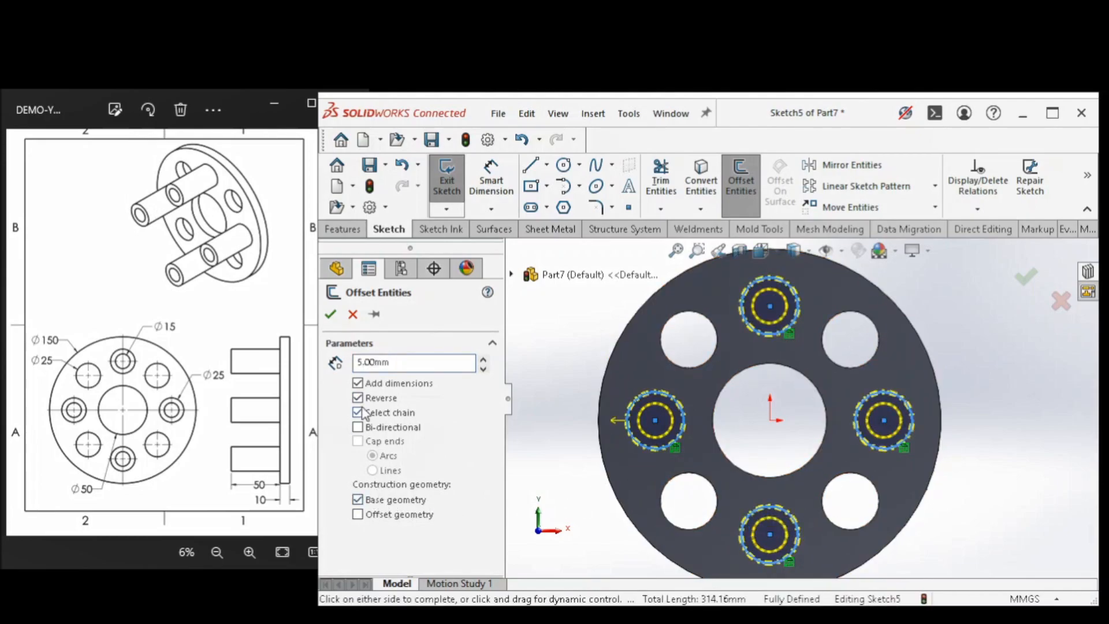
left_click(330, 314)
Add a driven diameter dimension to the inner circle of the left pin
left_click(491, 179)
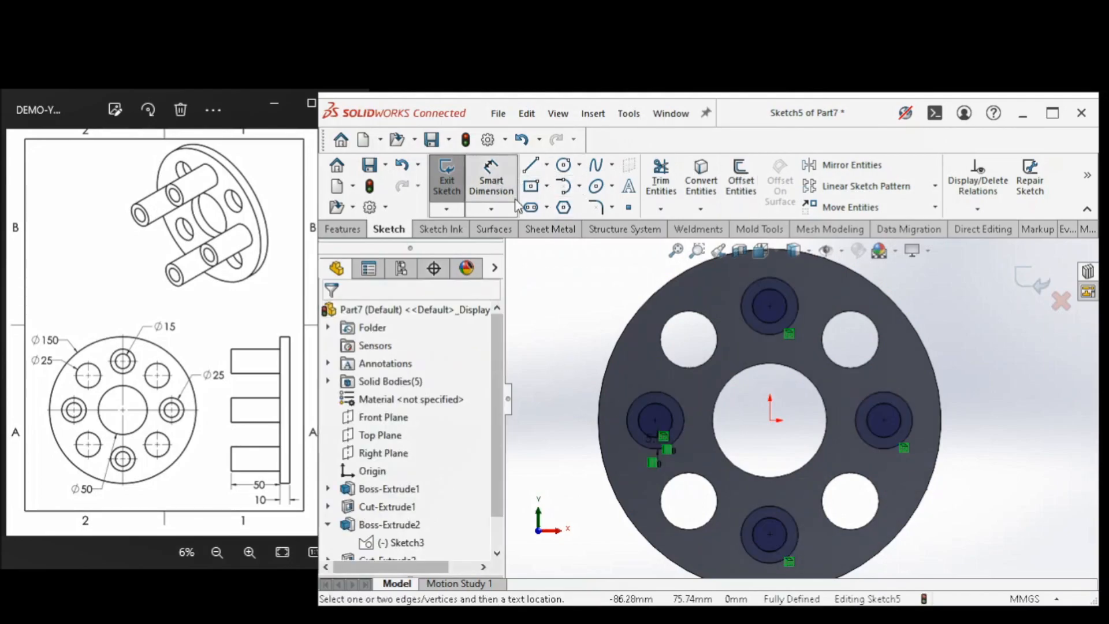
left_click(643, 410)
left_click(575, 359)
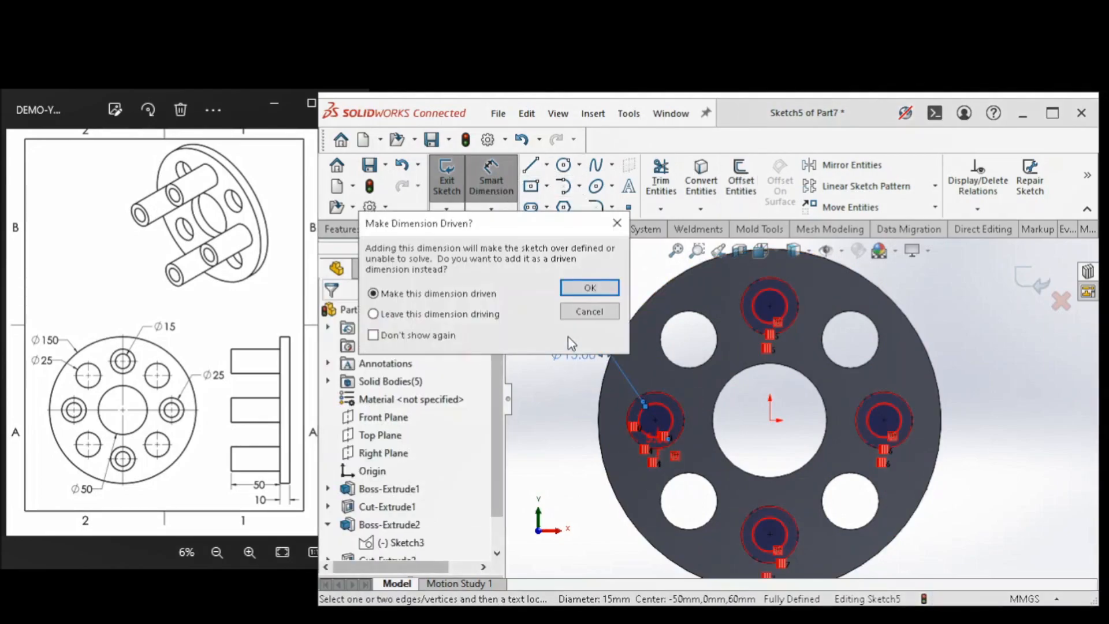
left_click(587, 289)
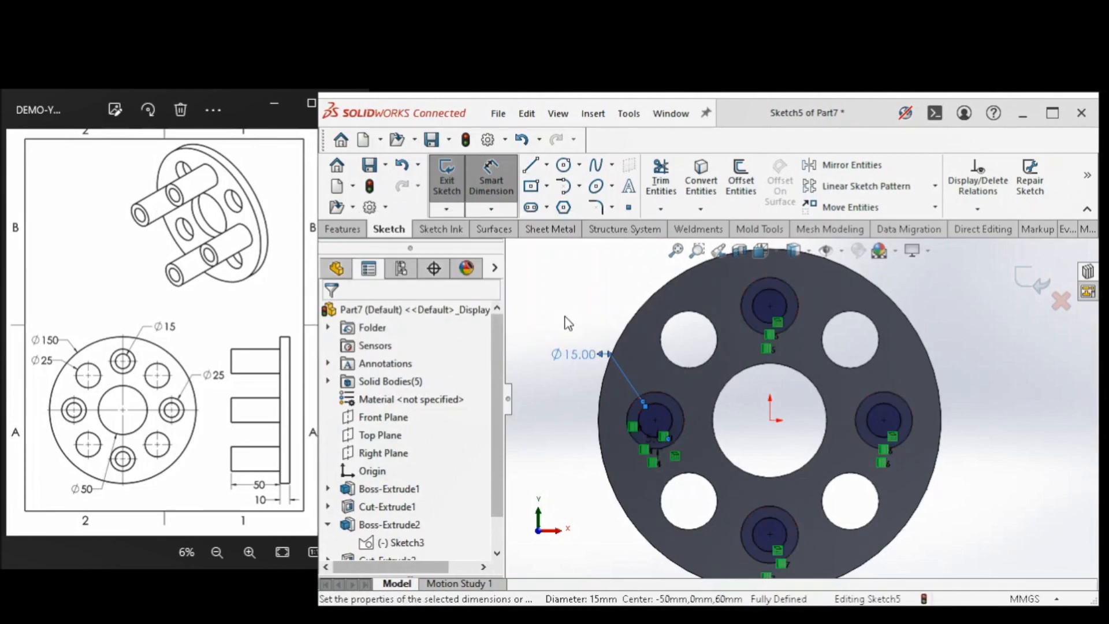
Make an extruded cut of the four inner circles with the Through All end condition
left_click(343, 229)
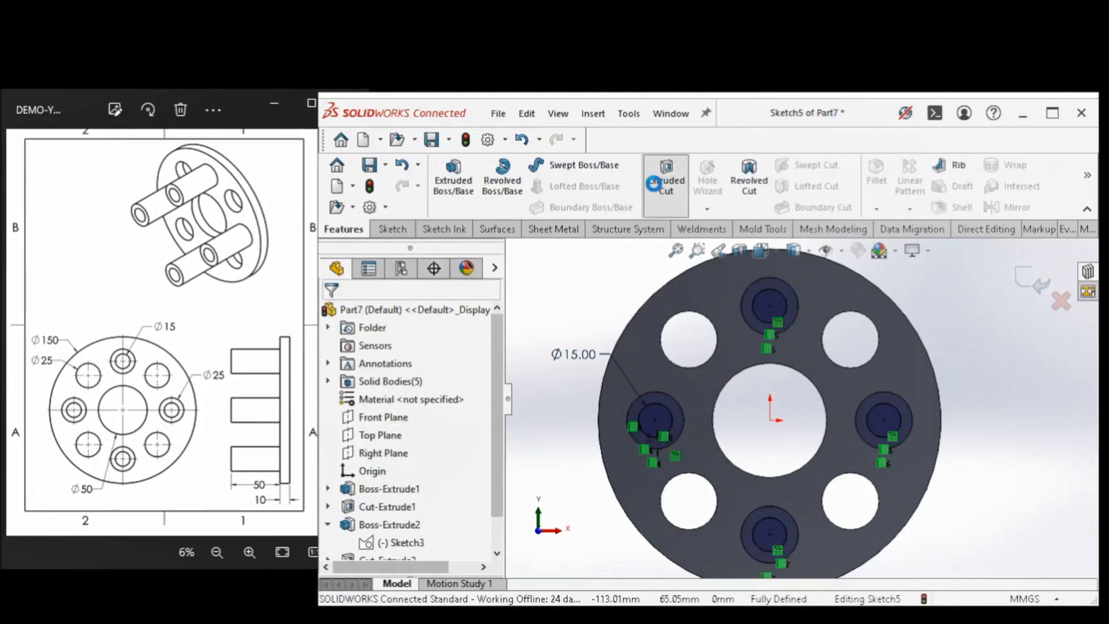
left_click(665, 181)
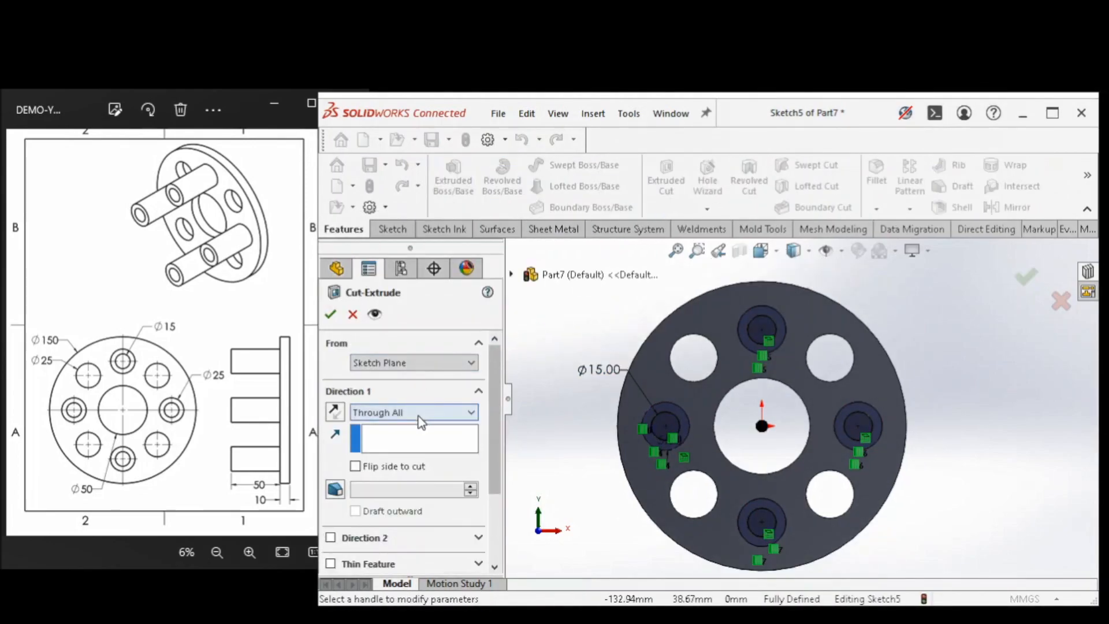
left_click(331, 314)
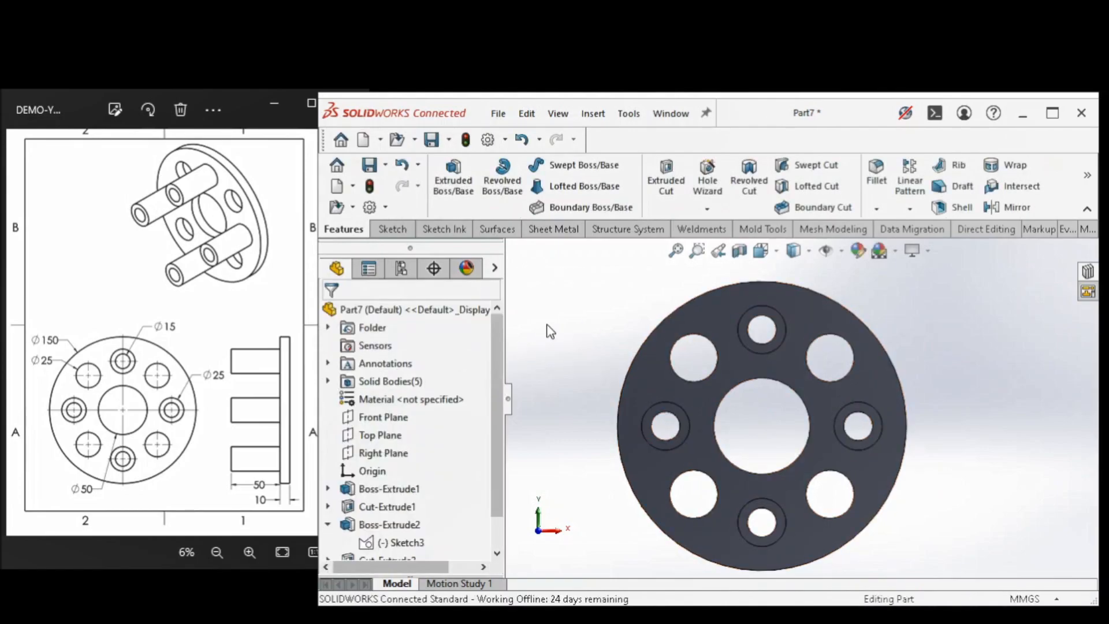
Combine the four hollow pins and the disc into a single body using the Add operation
left_click(775, 253)
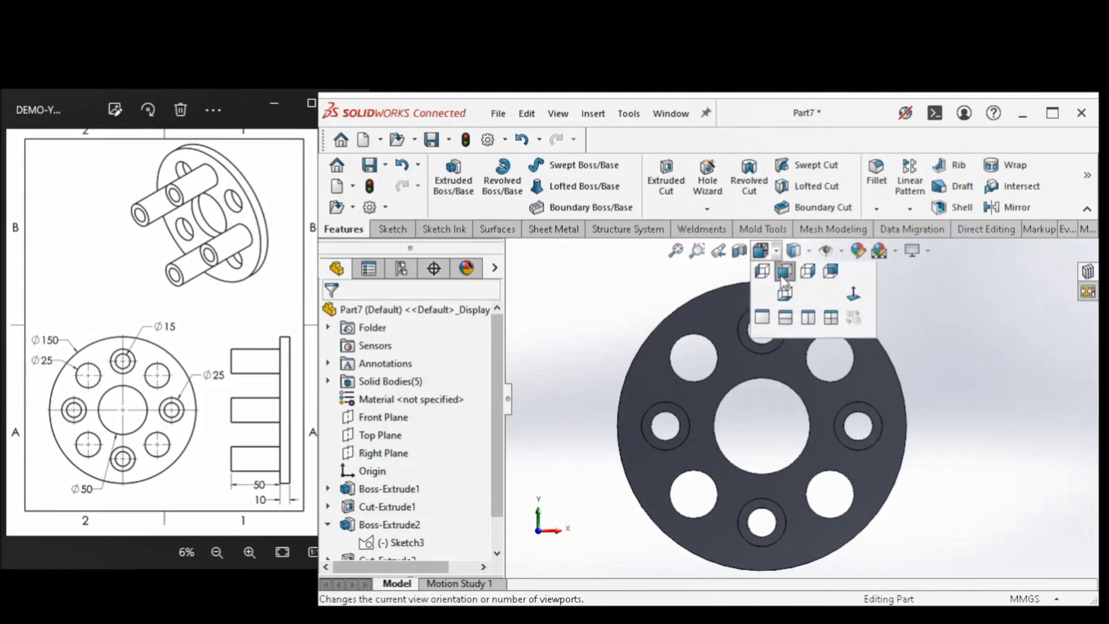
left_click(853, 299)
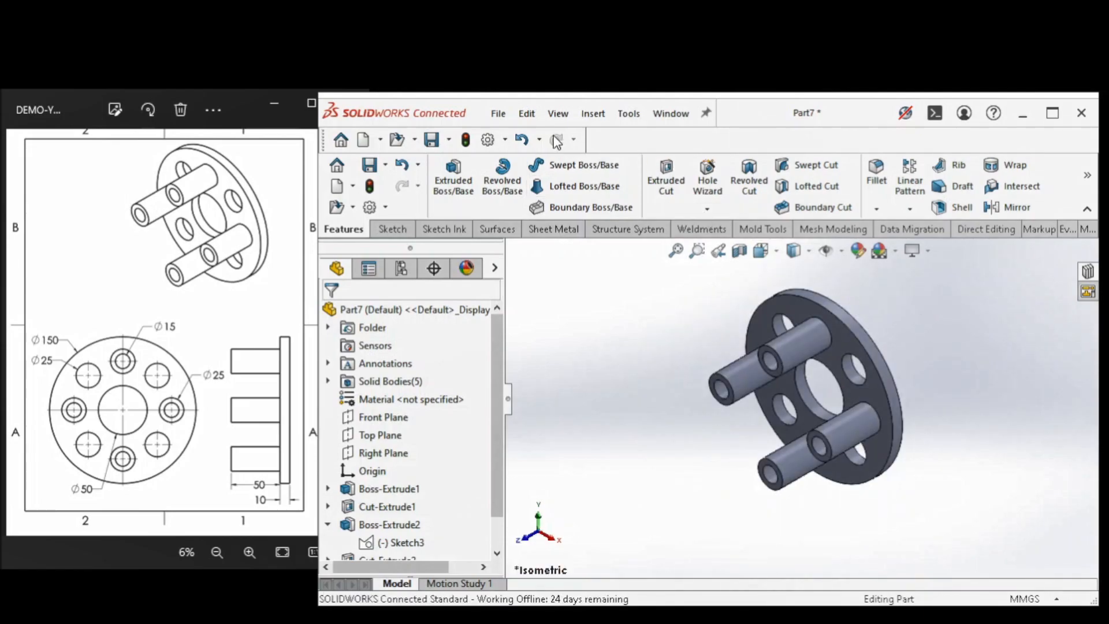
left_click(598, 120)
key("Escape")
left_click(593, 114)
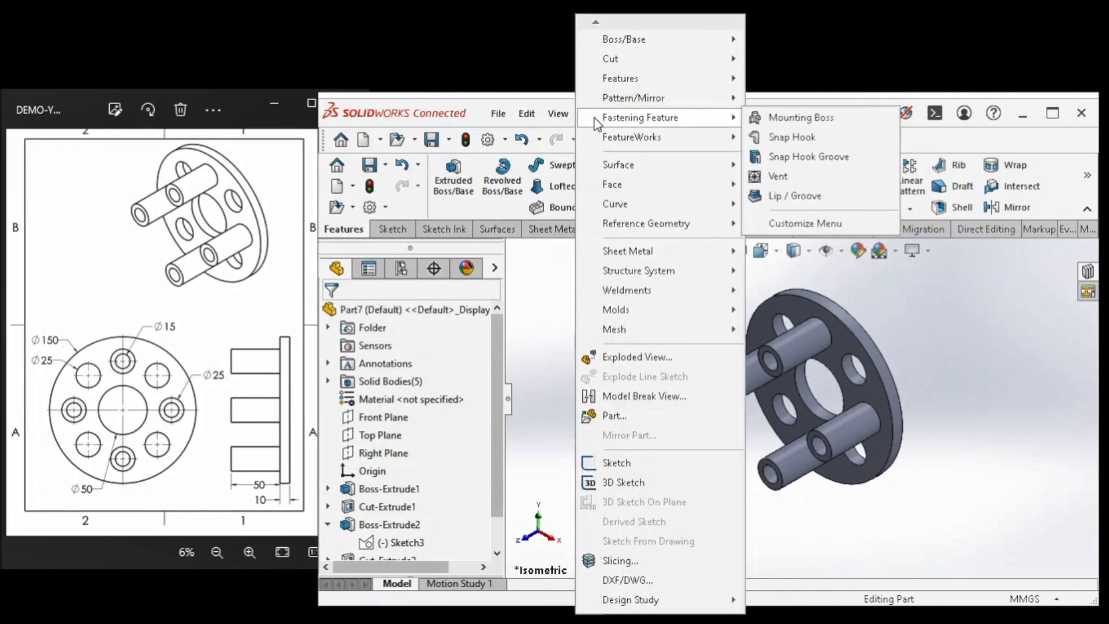
mouse_move(612, 80)
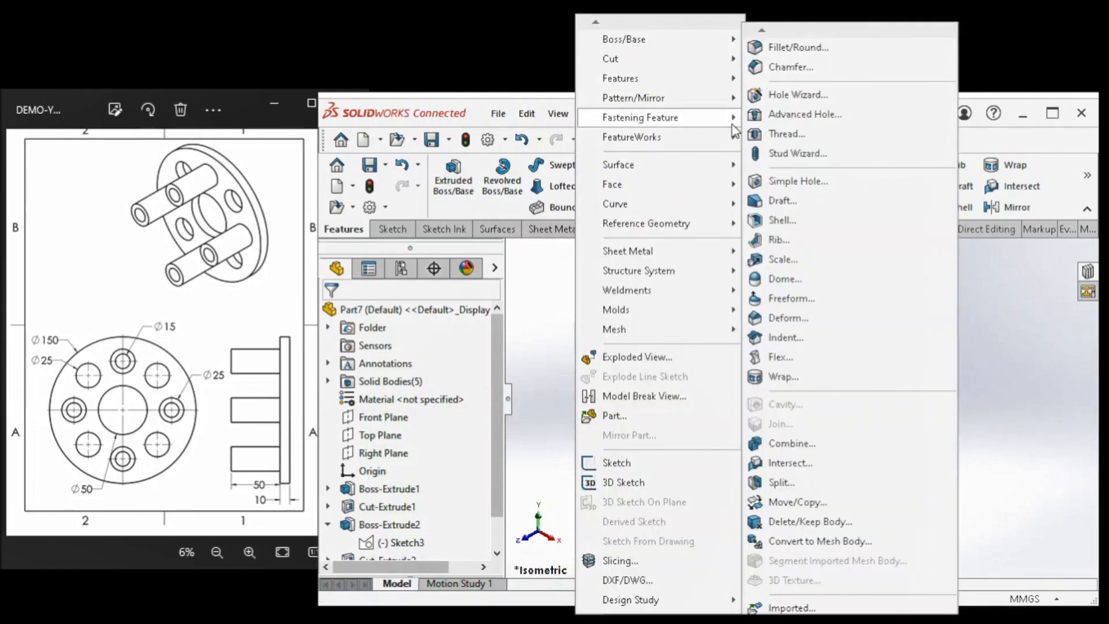
left_click(768, 437)
left_click(751, 387)
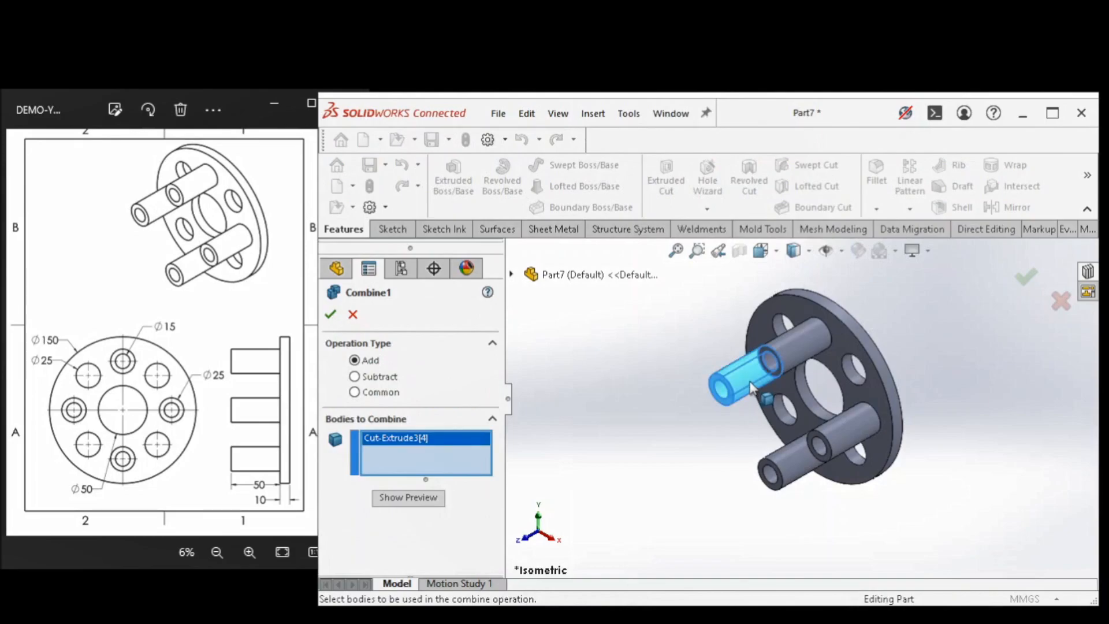
left_click(800, 394)
left_click(797, 471)
left_click(837, 433)
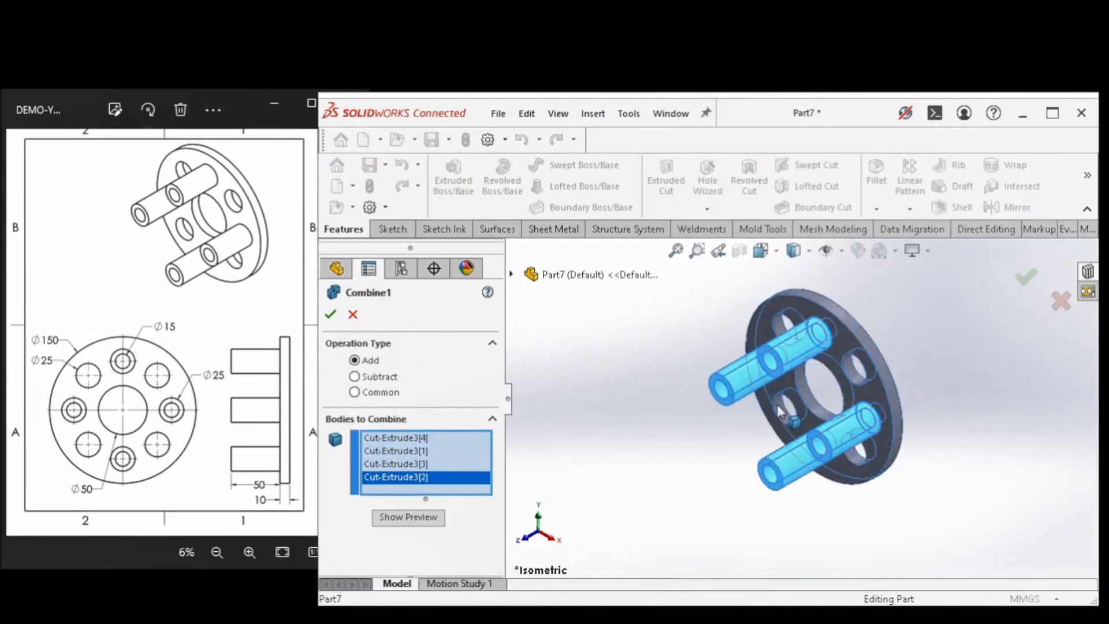
left_click(776, 405)
left_click(330, 314)
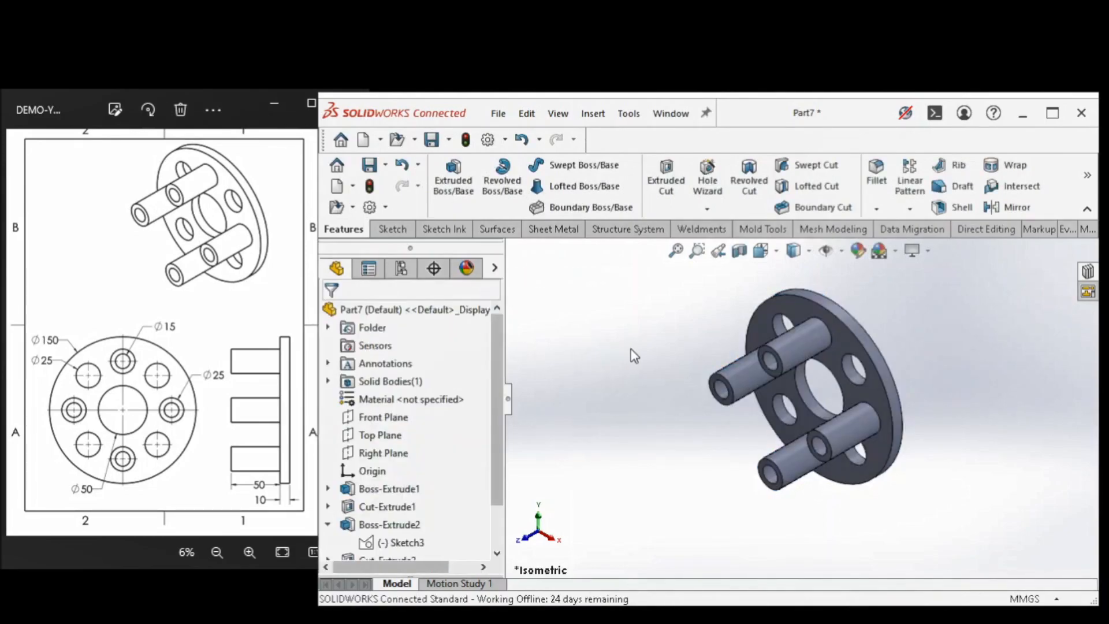